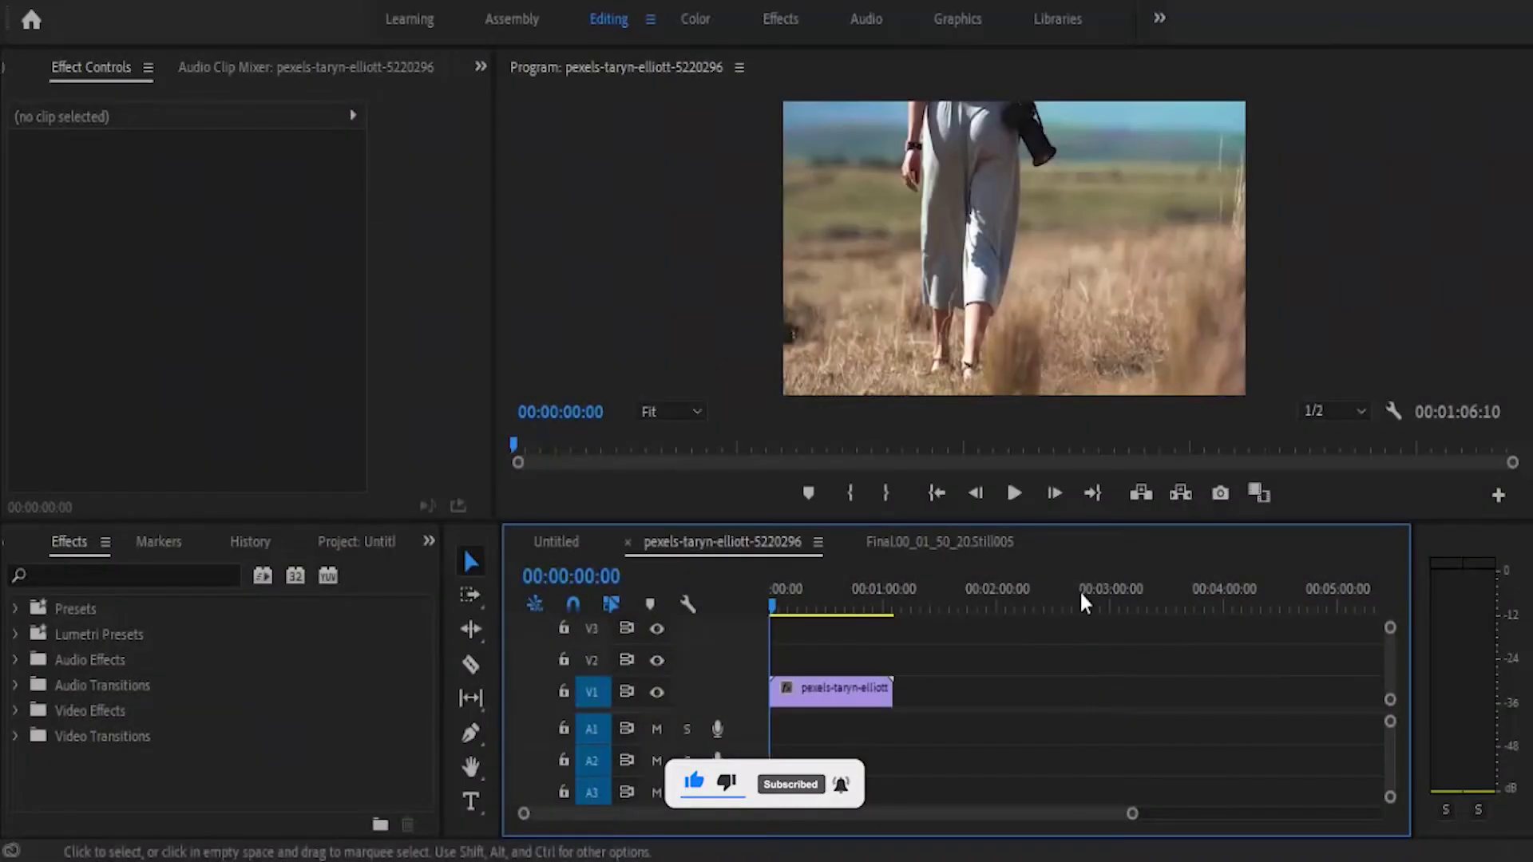
Play the pexels-taryn-elliott-5220296 clip in the Program monitor to preview it.
{"action": "left_click", "coordinate": [1013, 493]}
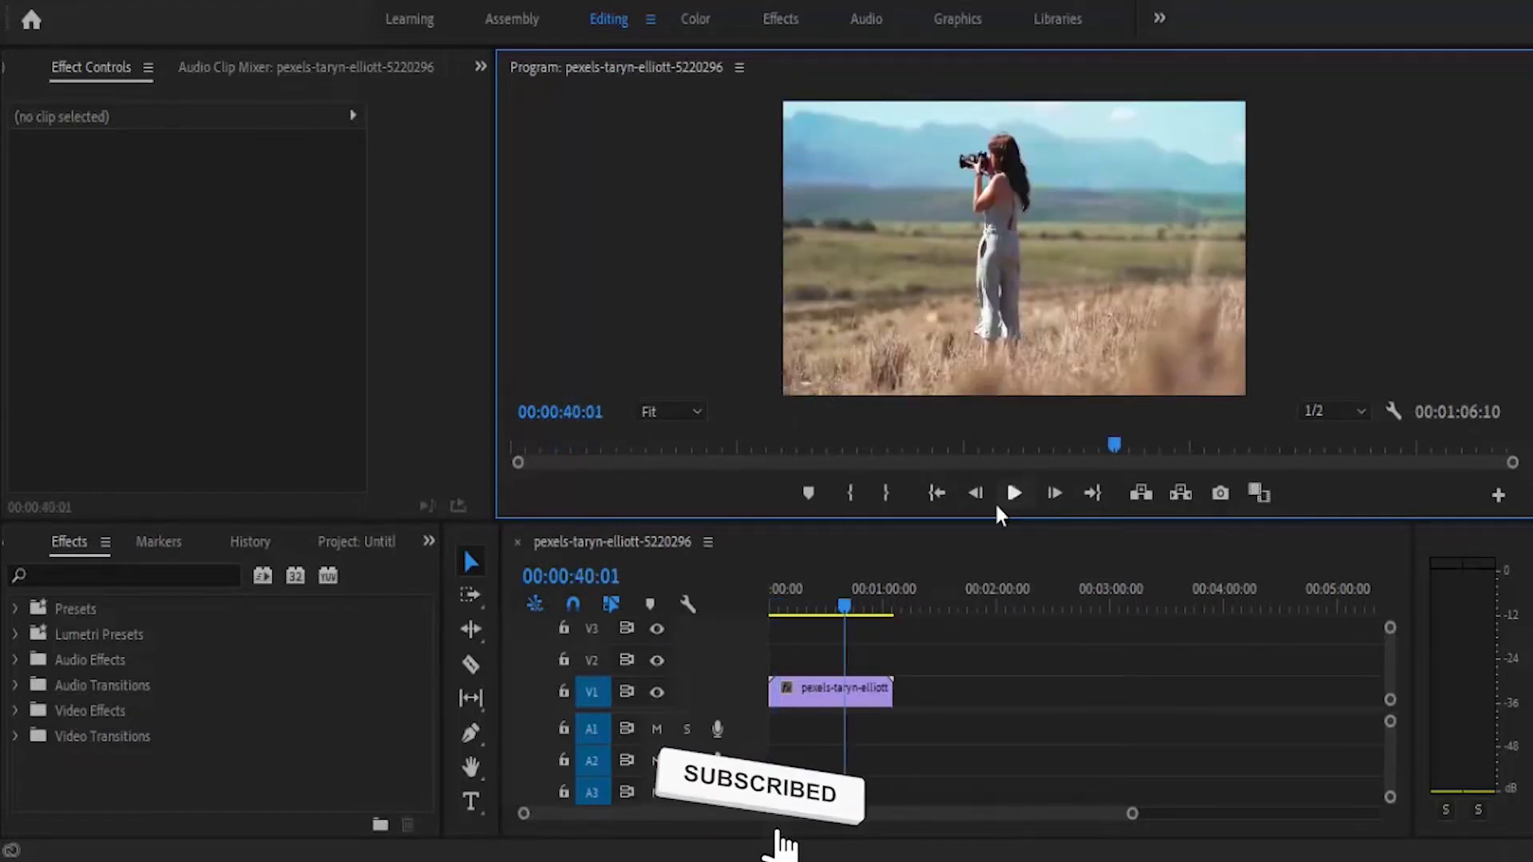
Apply Color Balance (HLS) to the V1 clip and set its Saturation to -100.
{"action": "left_click", "coordinate": [170, 576]}
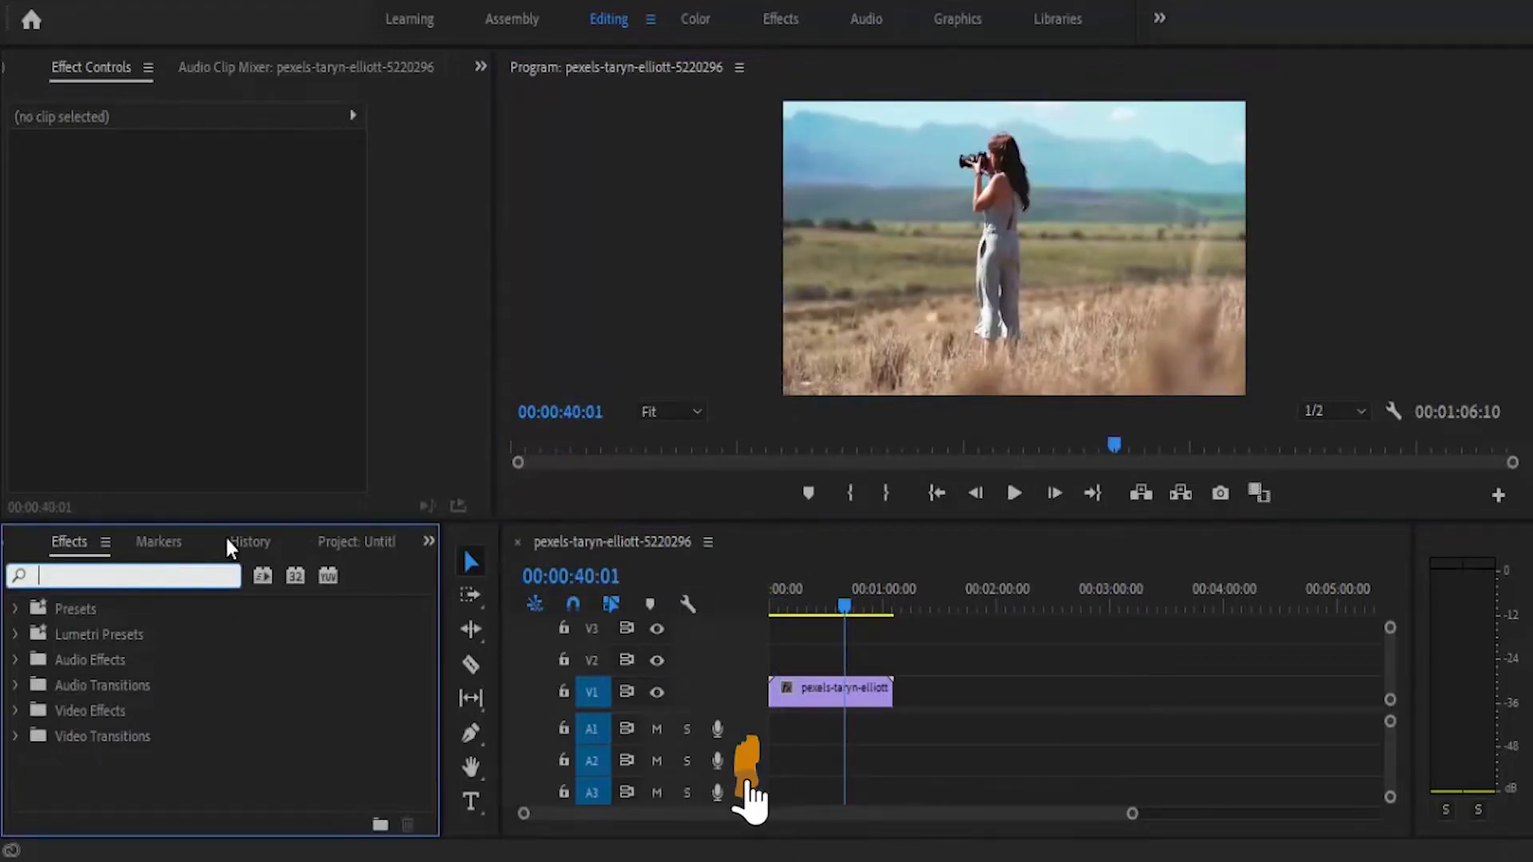
{"action": "type", "text": "hls"}
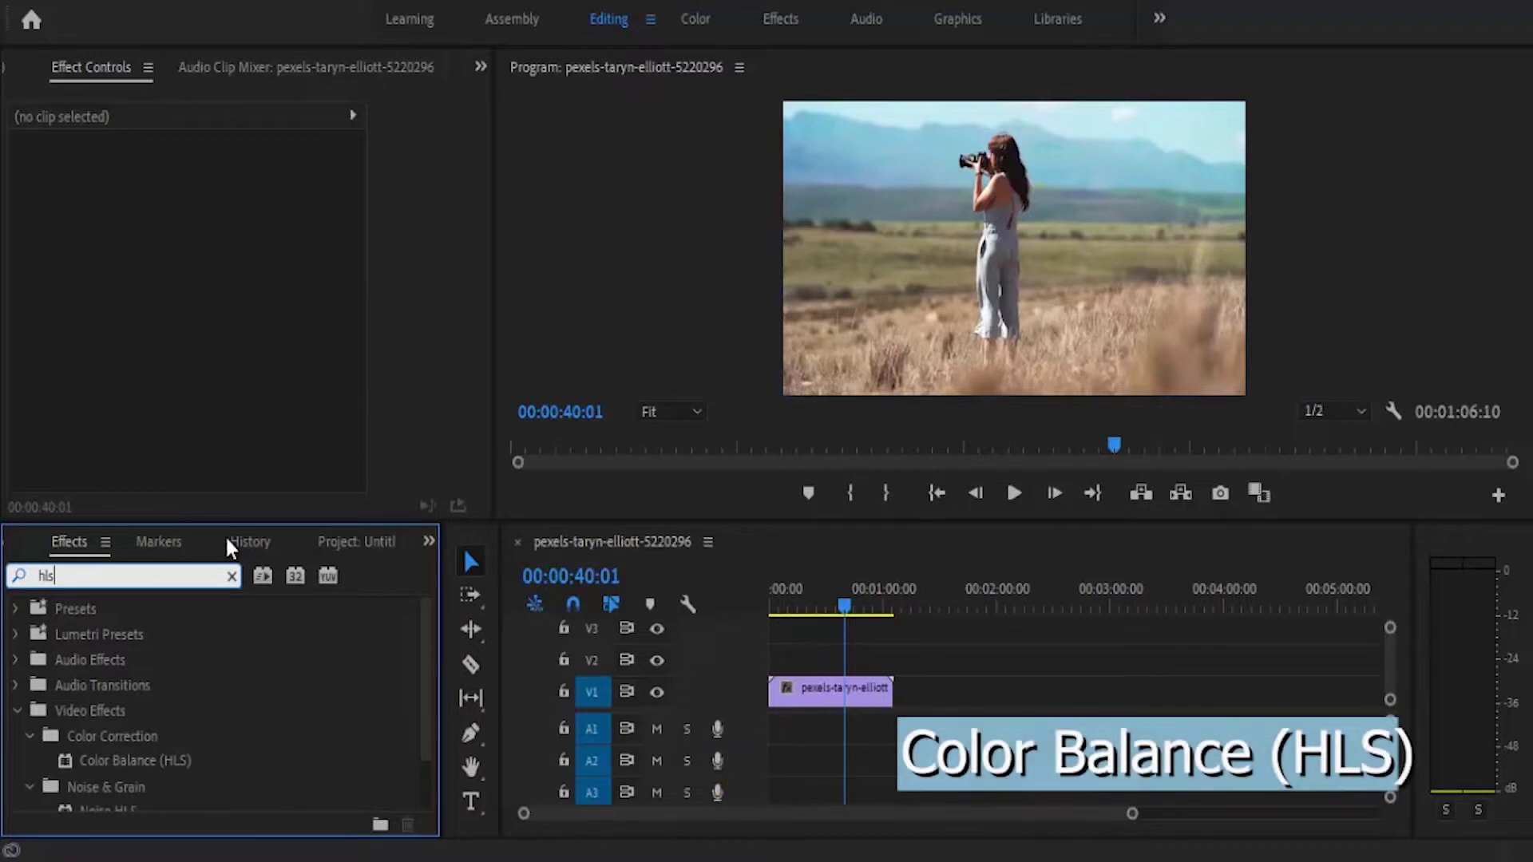
{"action": "left_click", "coordinate": [168, 762]}
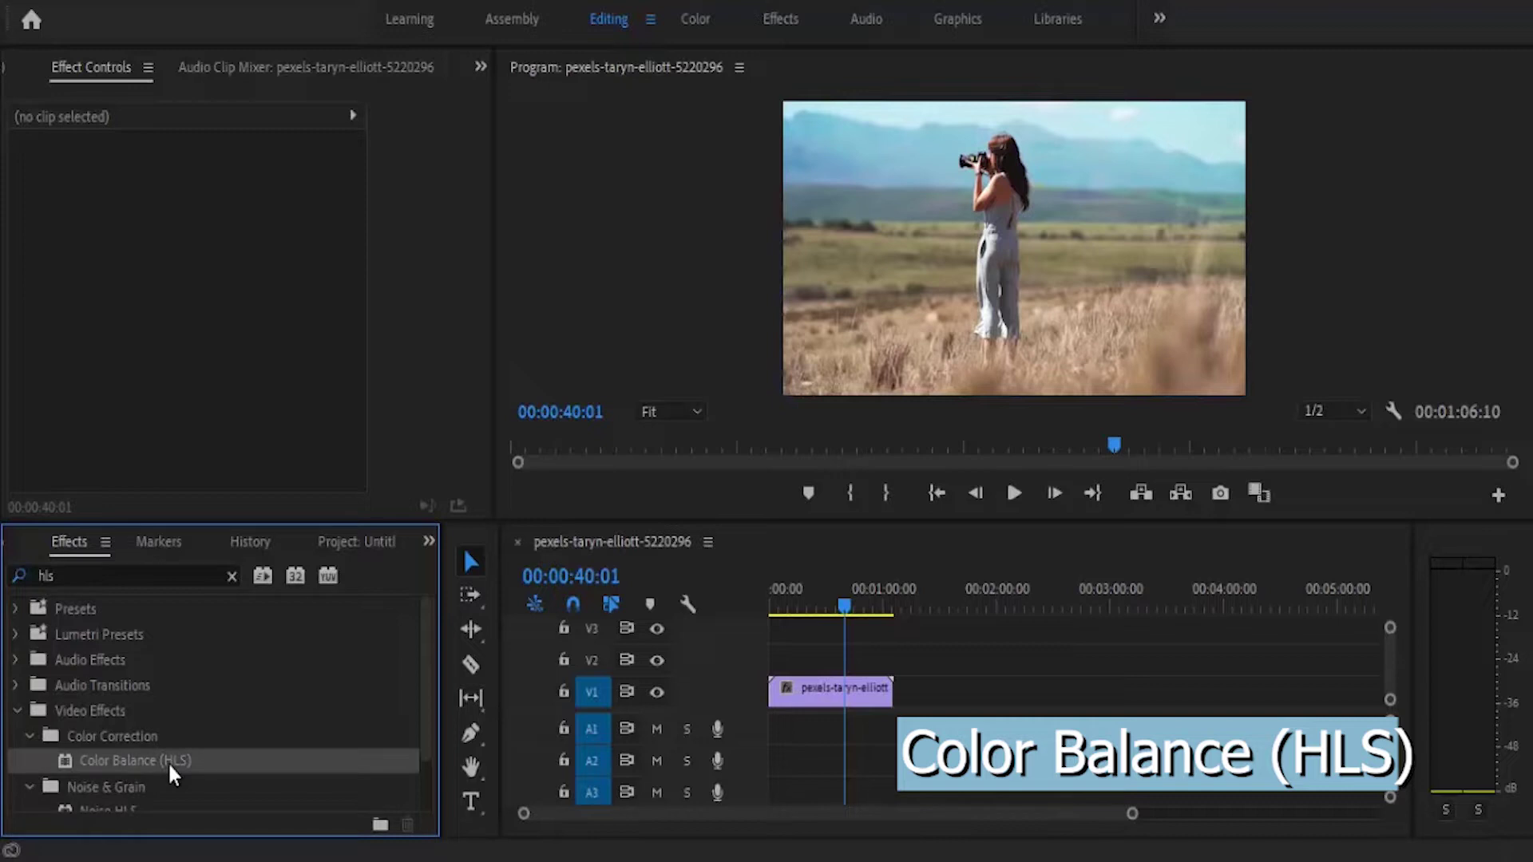
{"action": "left_click_drag", "start_coordinate": [167, 761], "coordinate": [818, 710]}
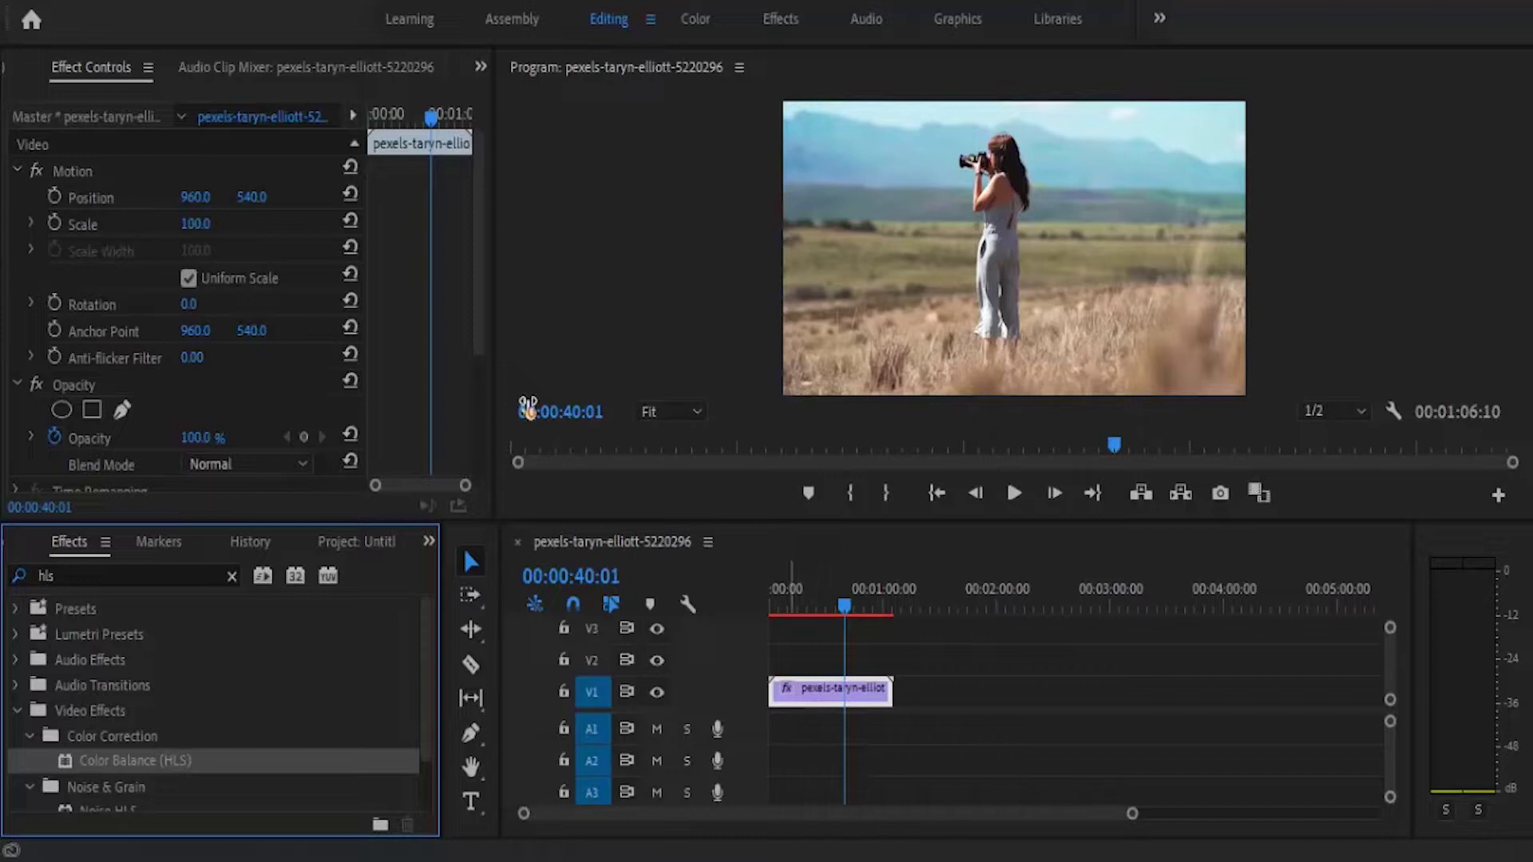
{"action": "left_click_drag", "start_coordinate": [477, 277], "coordinate": [480, 409]}
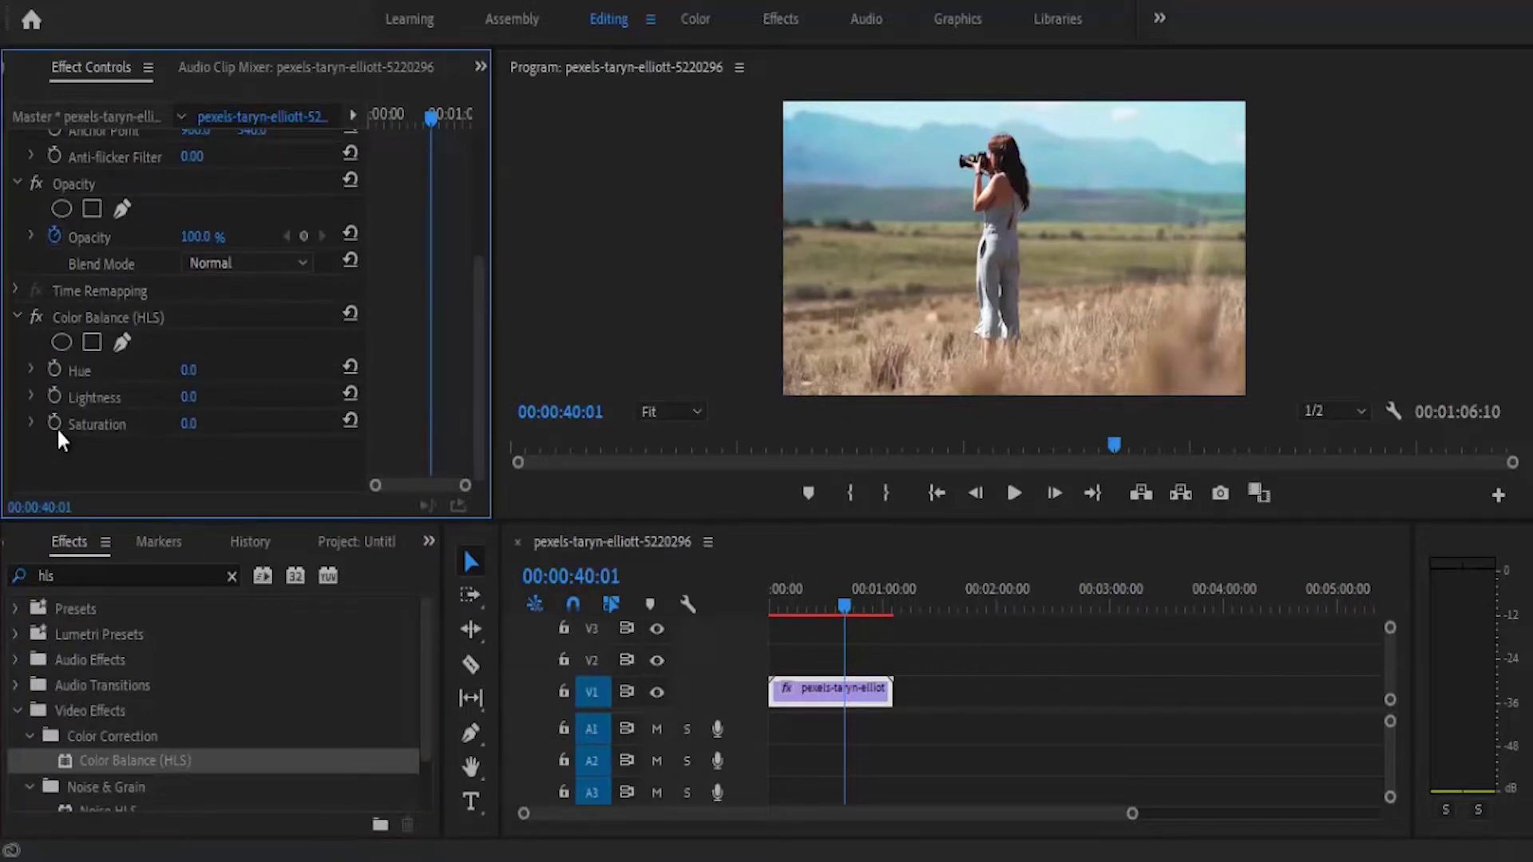
{"action": "left_click_drag", "start_coordinate": [199, 471], "coordinate": [219, 594]}
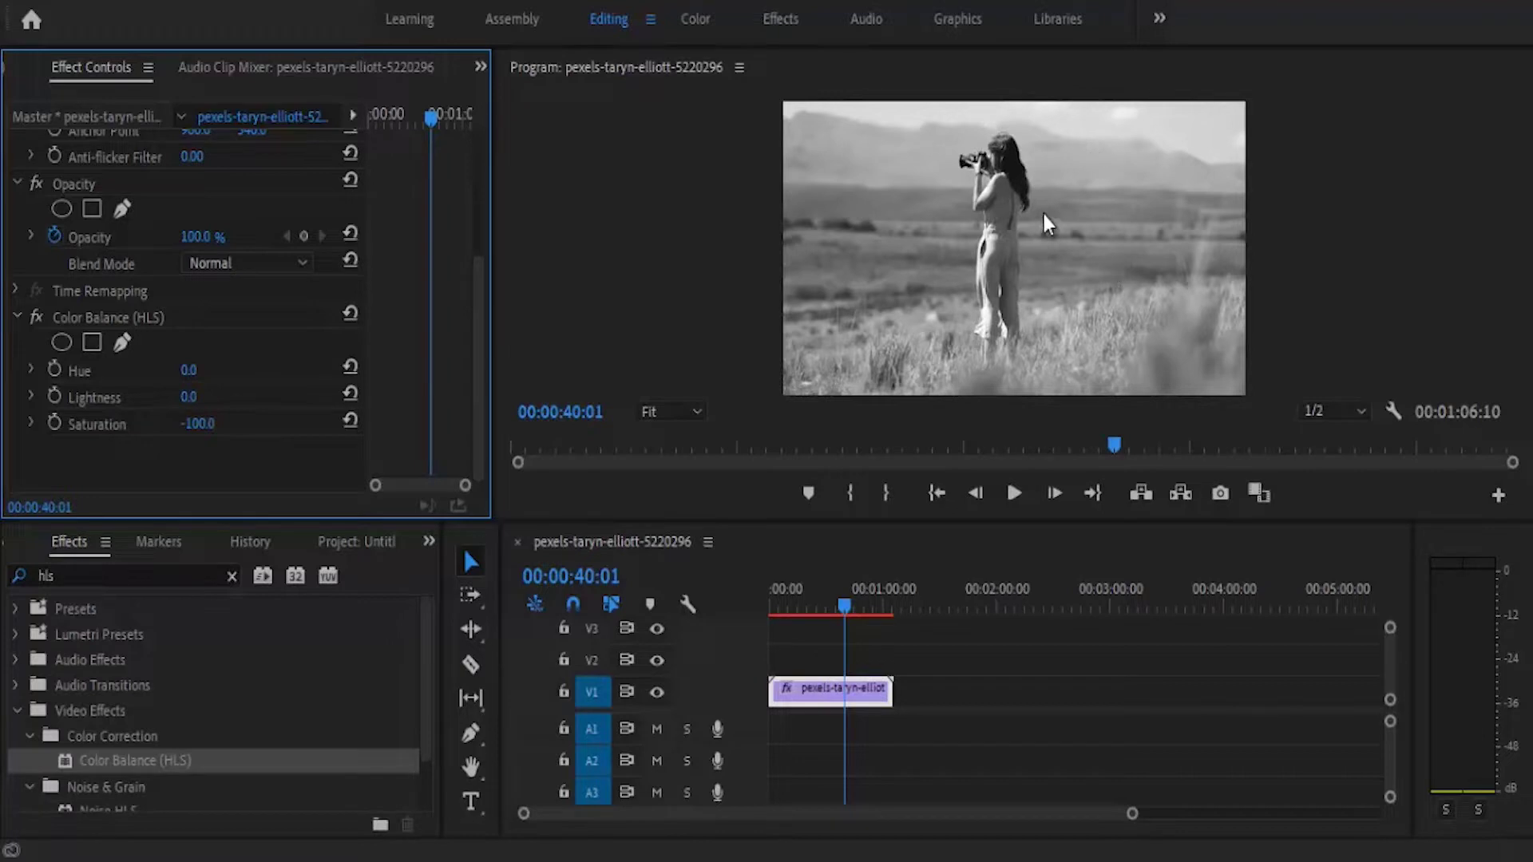
Search for 'find' and apply the Find Edges effect to the V1 clip.
{"action": "left_click", "coordinate": [143, 572]}
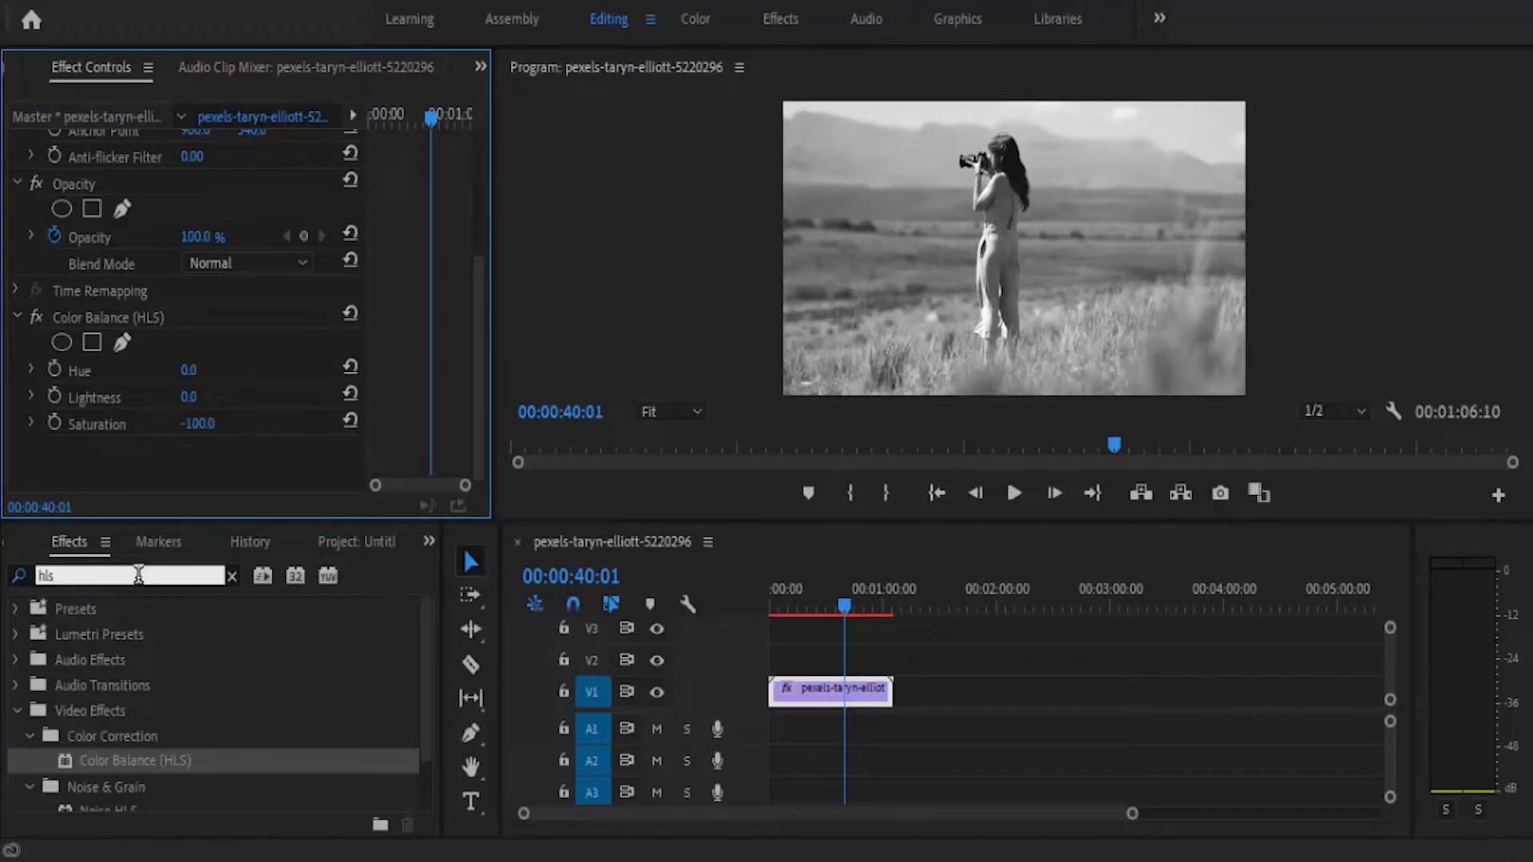
{"action": "key", "text": "BackSpace"}
{"action": "key", "text": "BackSpace"}
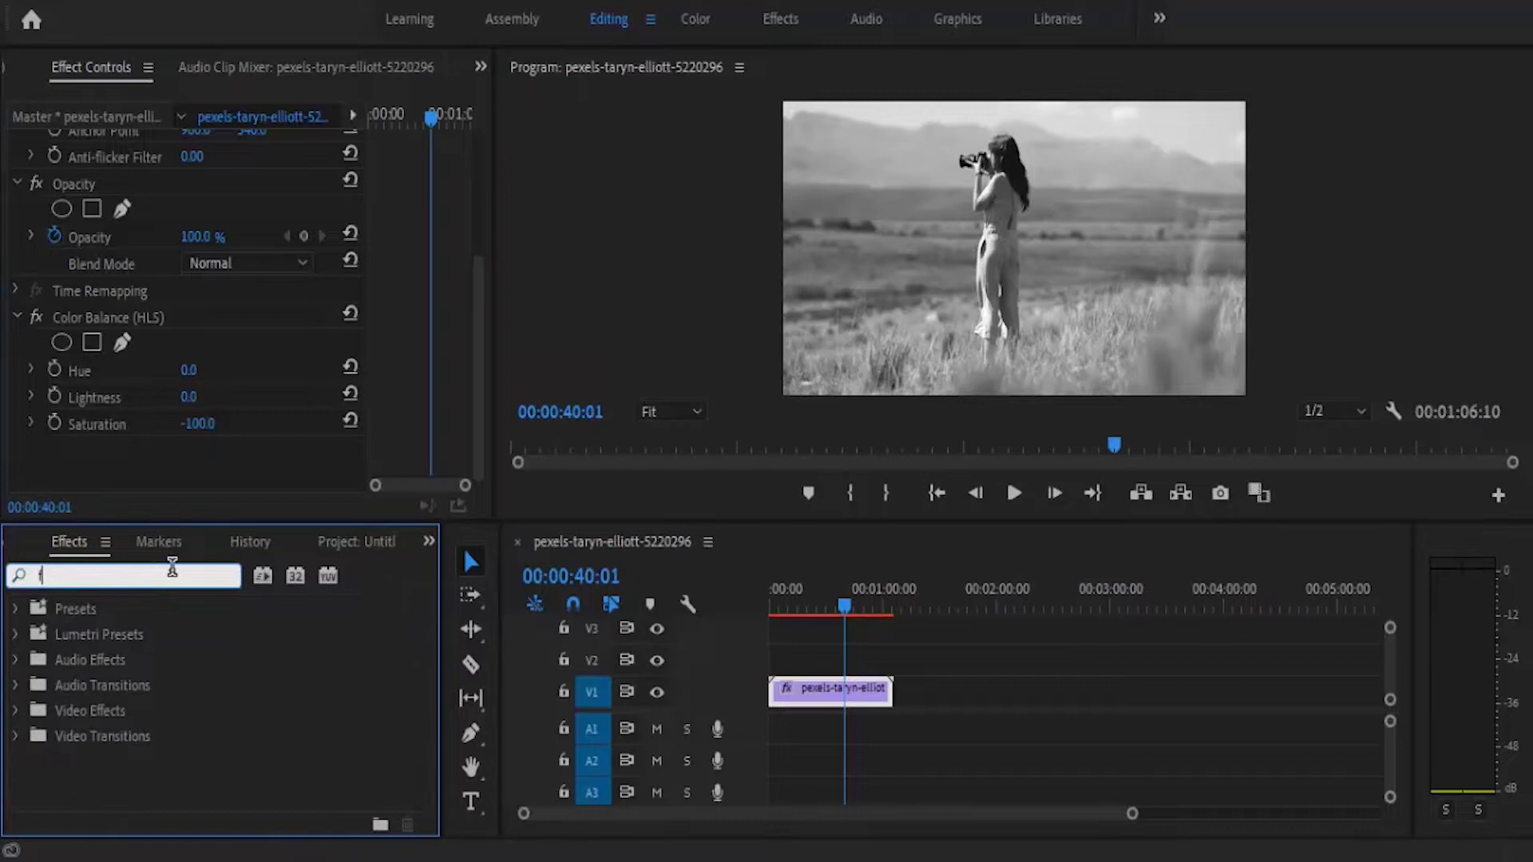
{"action": "type", "text": "find"}
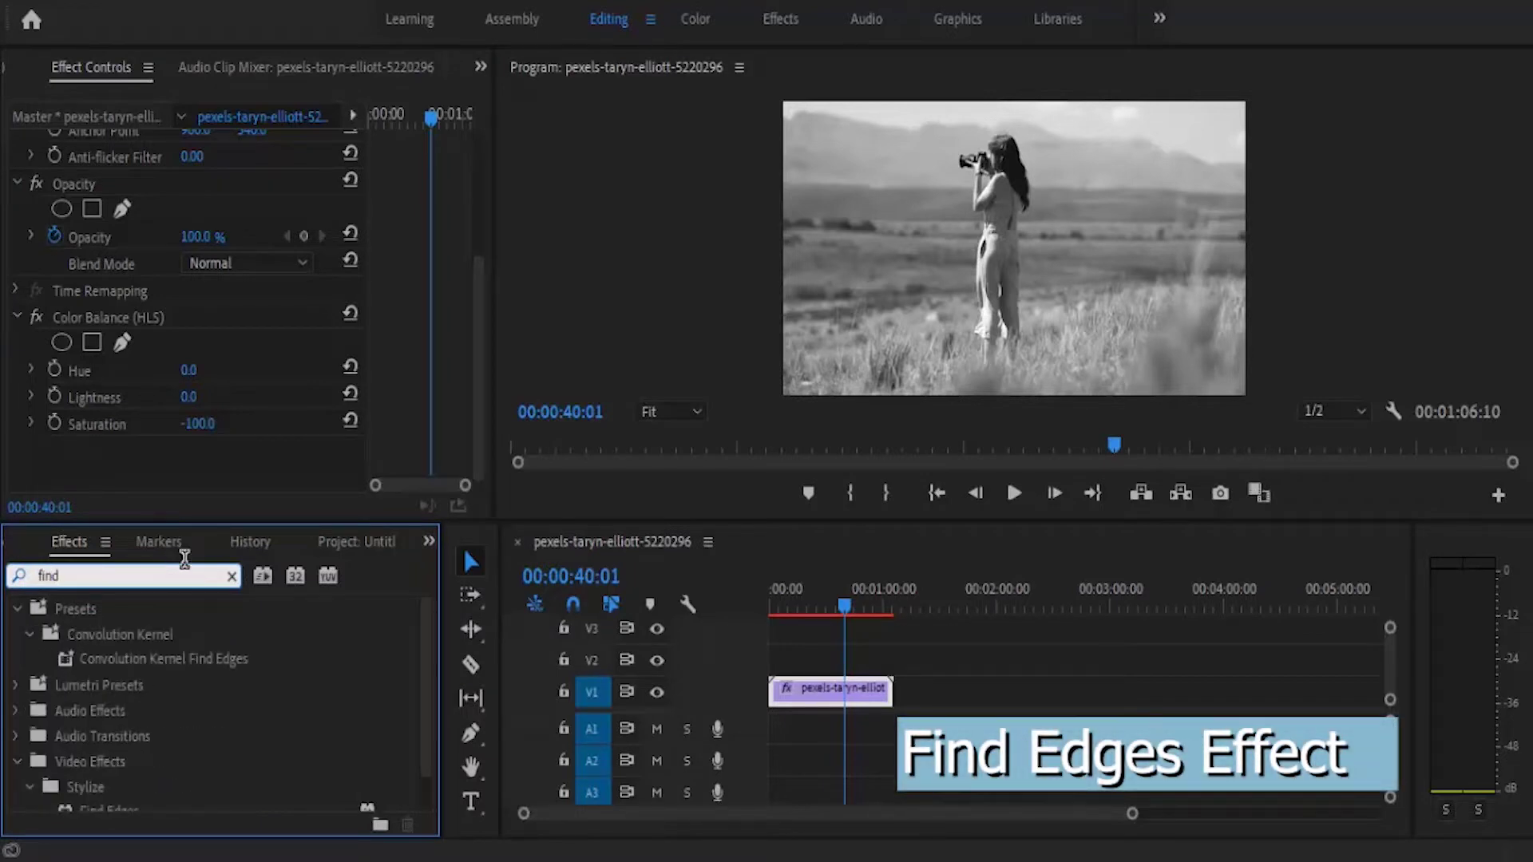
{"action": "left_click", "coordinate": [430, 675]}
{"action": "scroll", "coordinate": [383, 735], "scroll_direction": "down", "scroll_amount": 1}
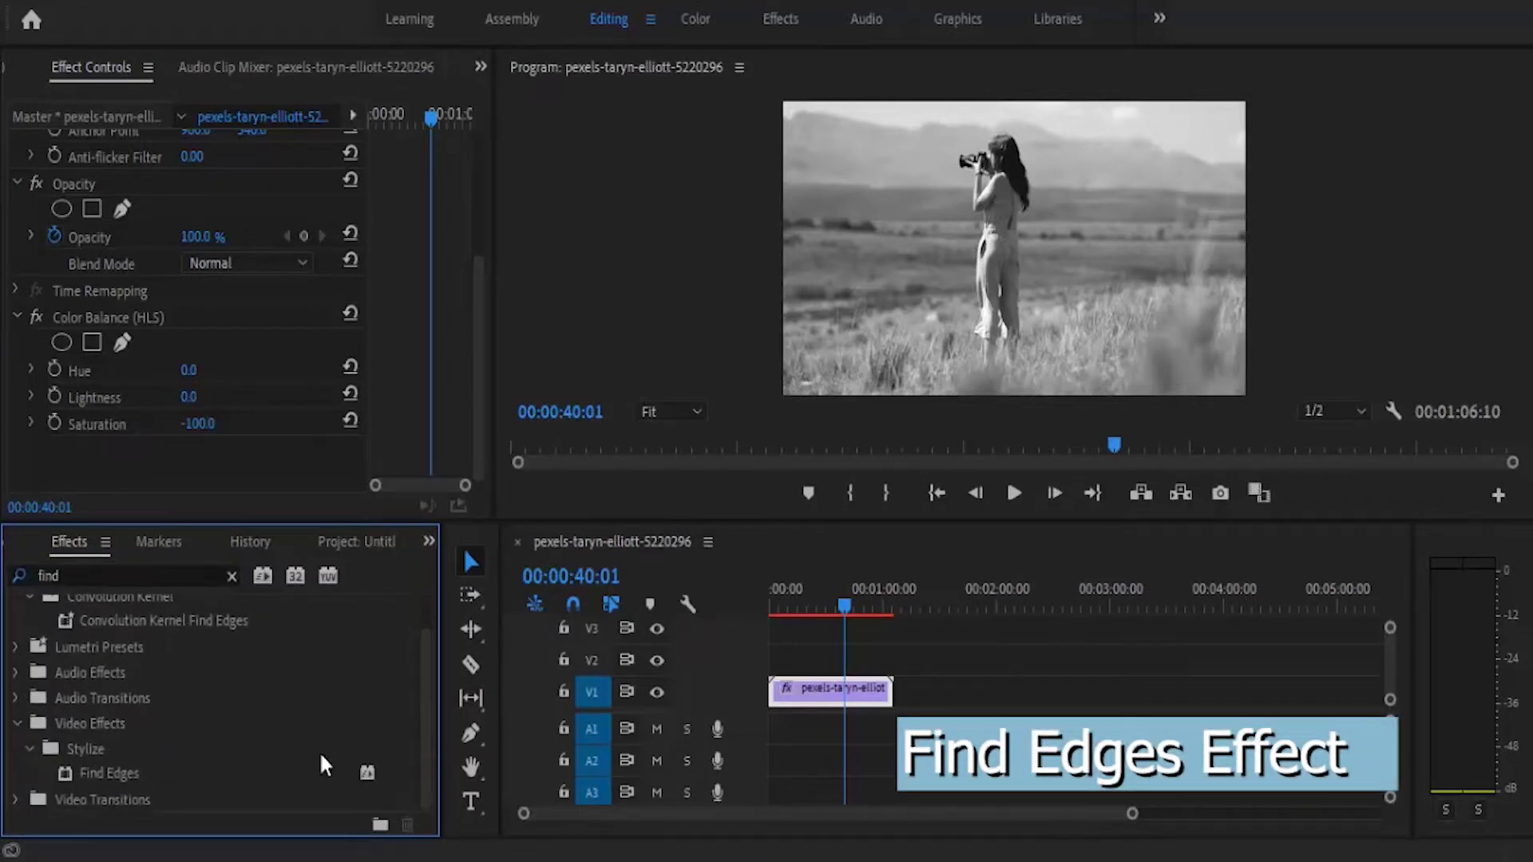
{"action": "mouse_move", "coordinate": [140, 778]}
{"action": "left_mouse_down"}
{"action": "mouse_move", "coordinate": [455, 685]}
{"action": "mouse_move", "coordinate": [816, 691]}
{"action": "left_mouse_up"}
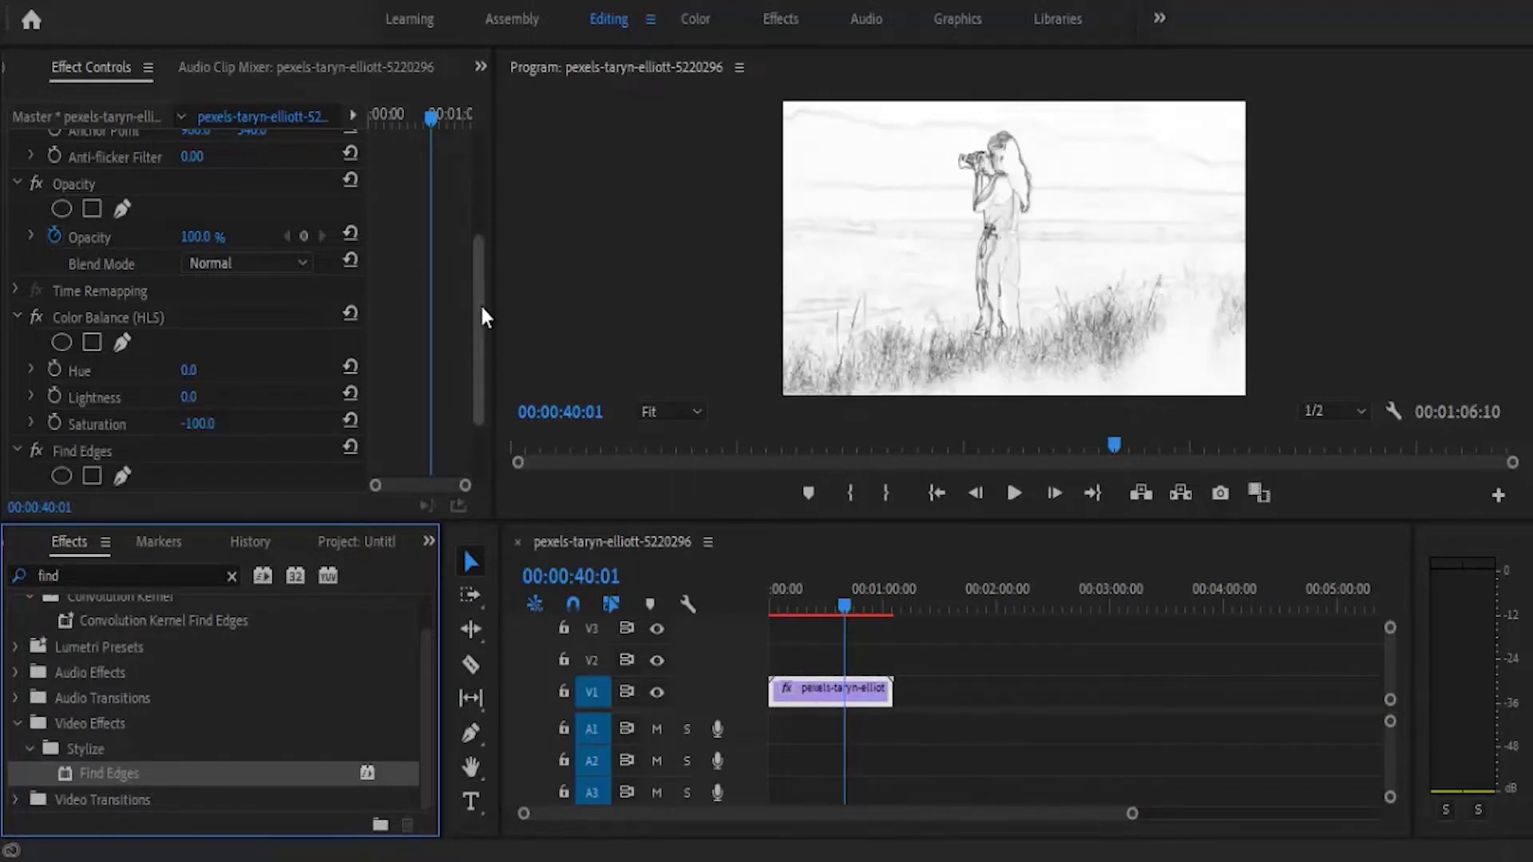
{"action": "left_click_drag", "start_coordinate": [481, 304], "coordinate": [487, 403]}
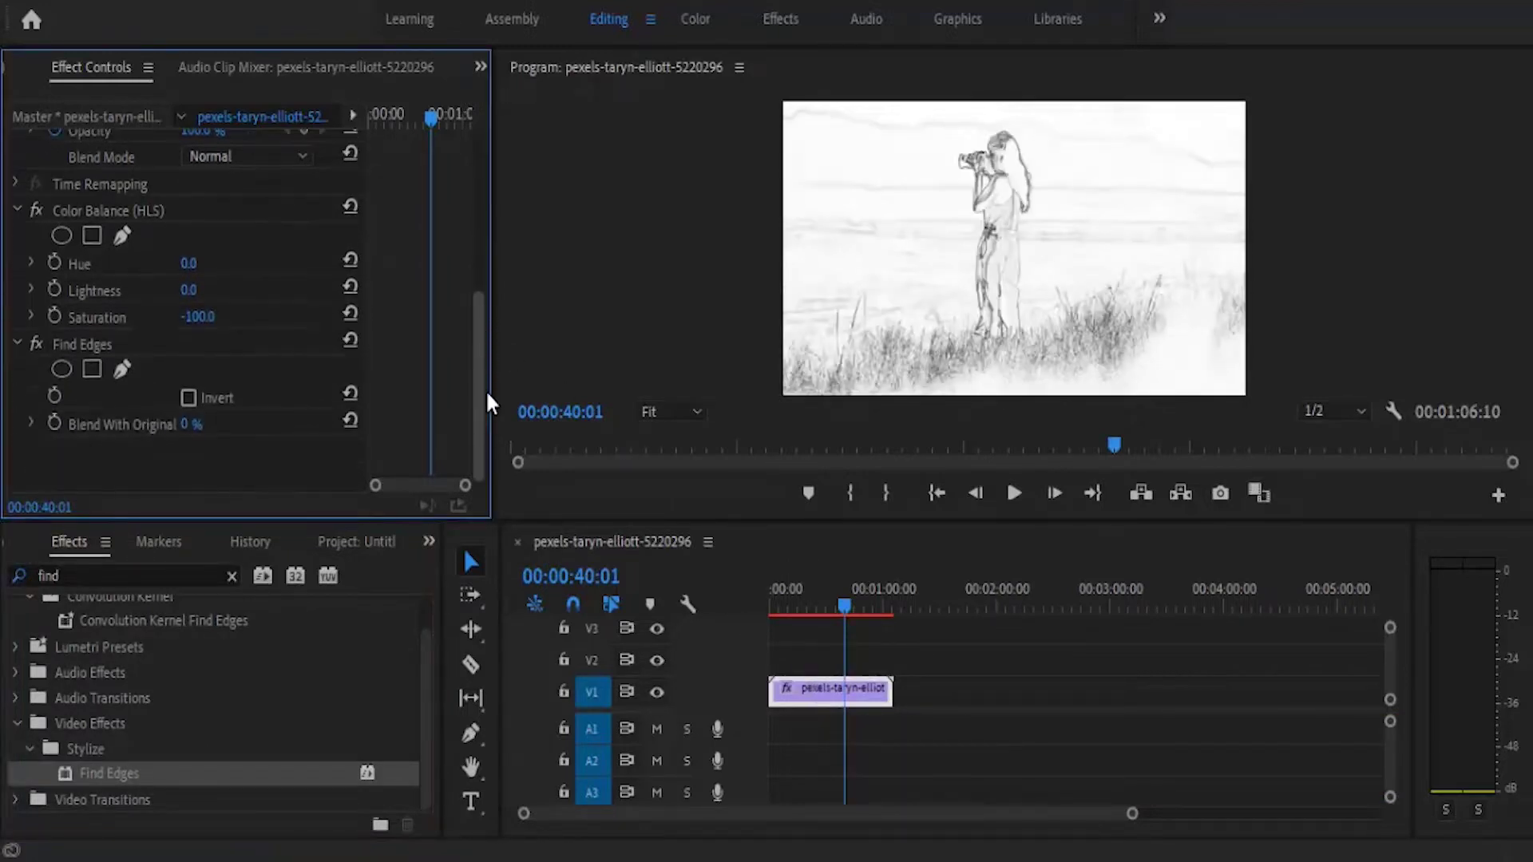
Set Find Edges Blend With Original to 40% and play the sketch preview.
{"action": "left_click", "coordinate": [186, 423]}
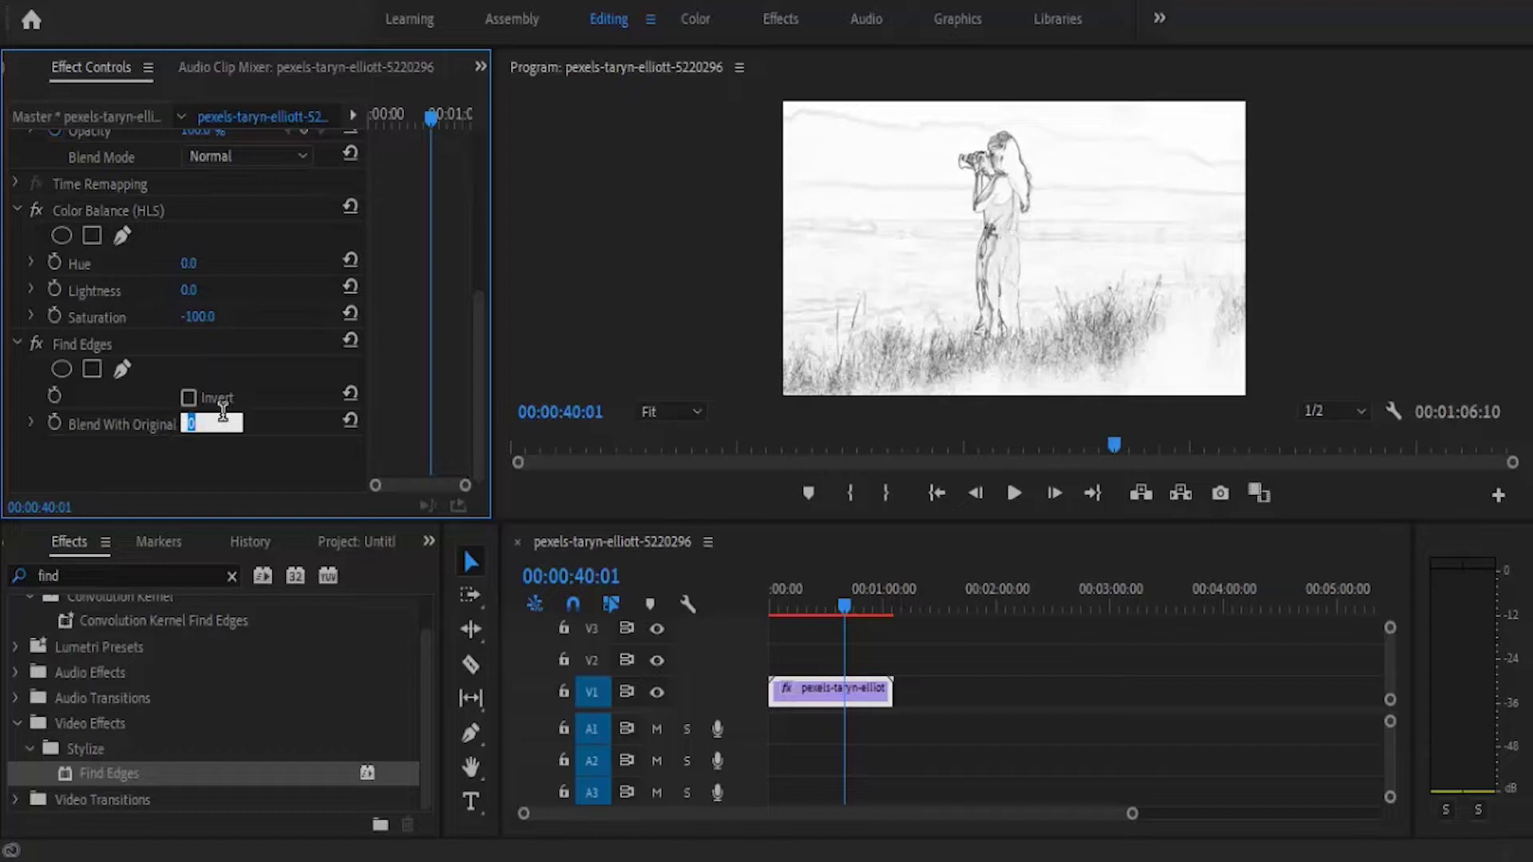
{"action": "type", "text": "4"}
{"action": "type", "text": "0"}
{"action": "key", "text": "Return"}
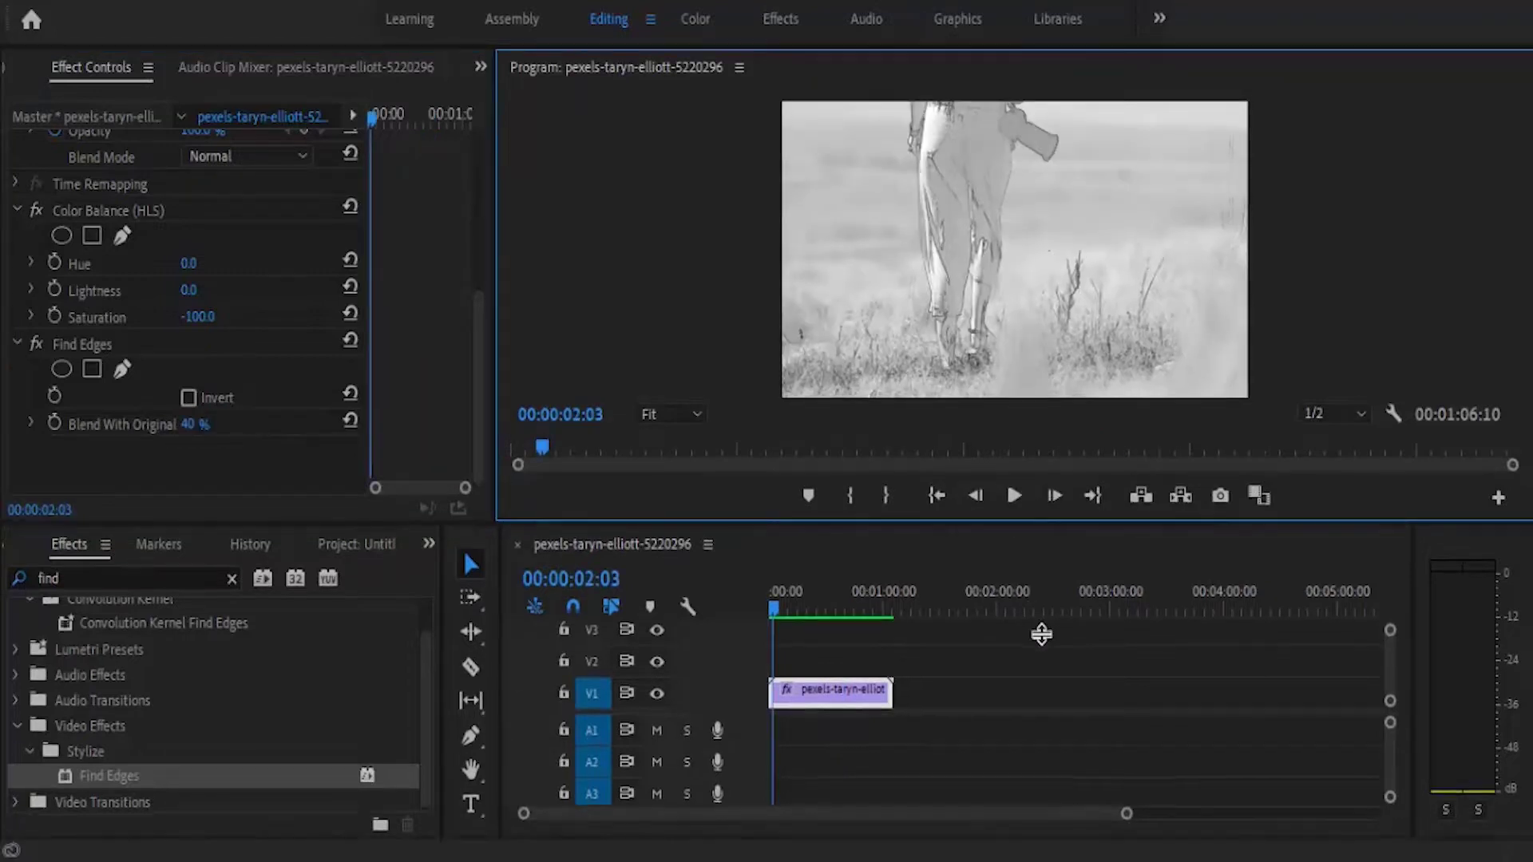
{"action": "left_click_drag", "start_coordinate": [1029, 519], "coordinate": [1022, 648]}
{"action": "left_click", "coordinate": [1014, 623]}
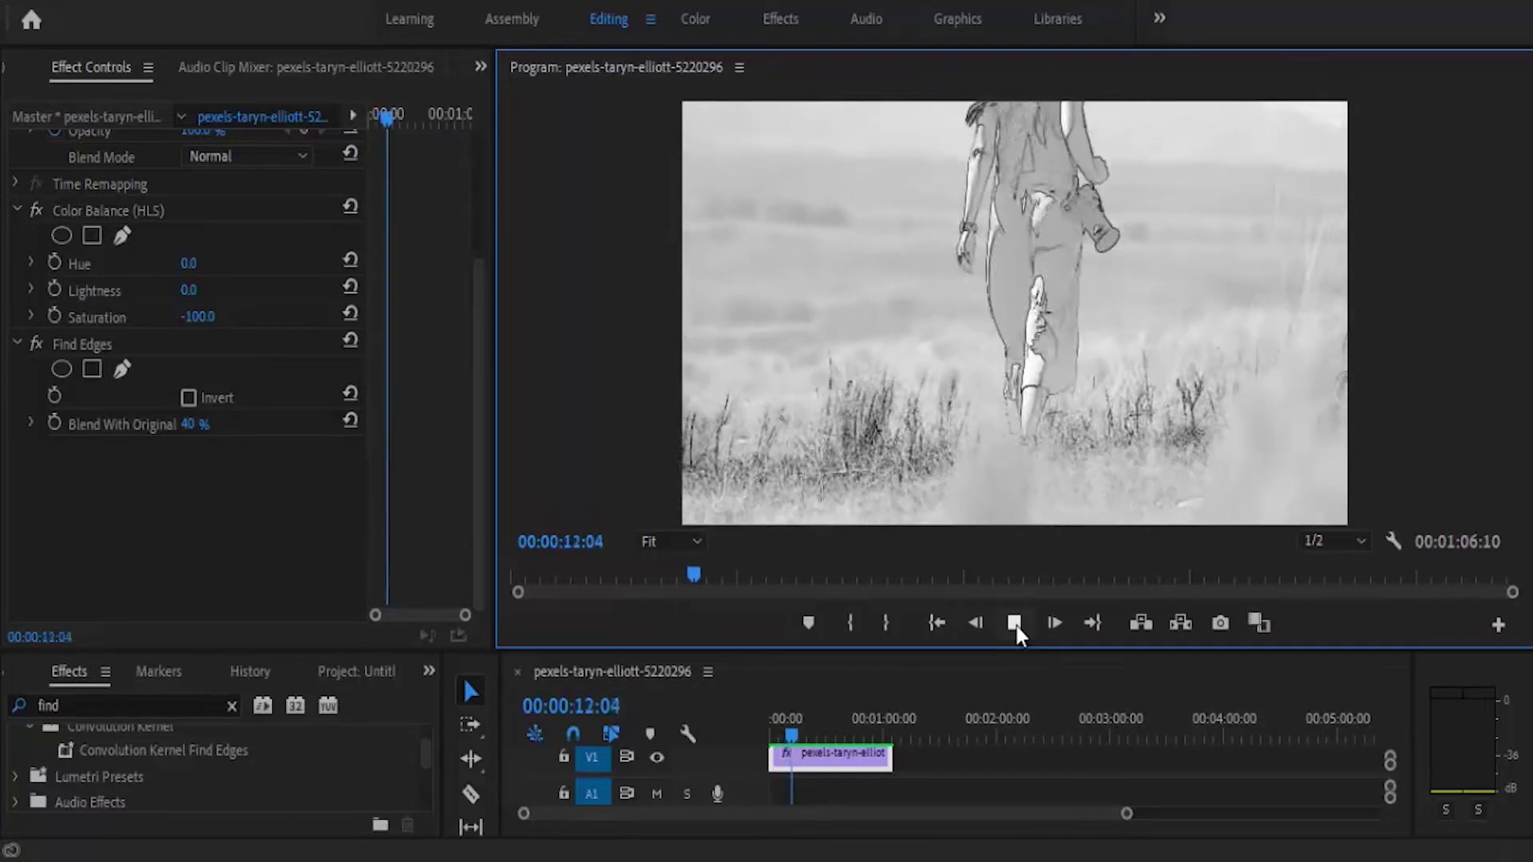
Stop playback, move the playhead to 00:00:01:05 and select the V1 clip.
{"action": "left_click", "coordinate": [1014, 623]}
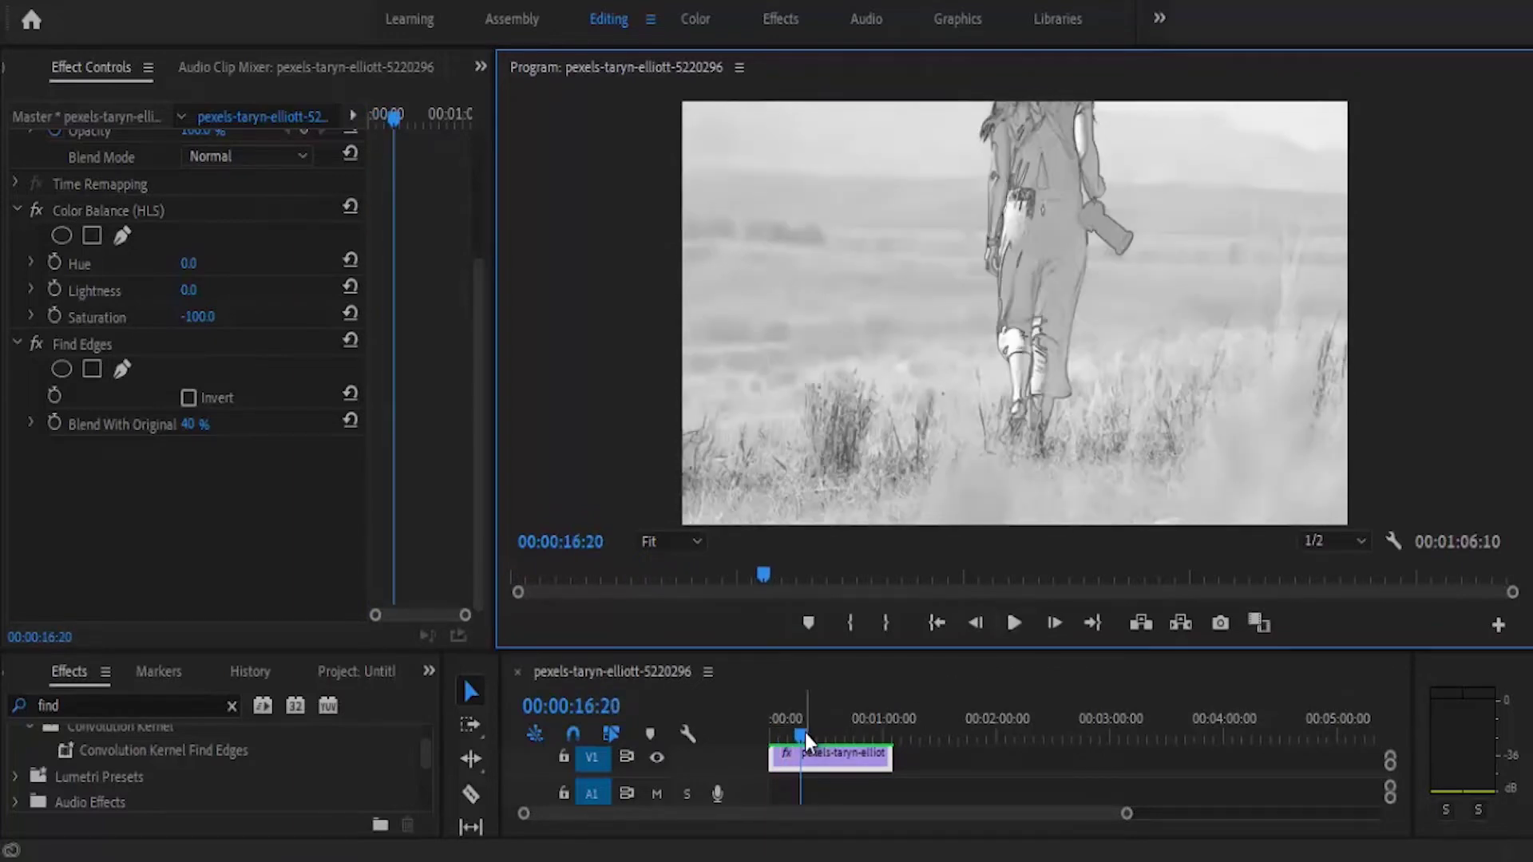
{"action": "left_click_drag", "start_coordinate": [805, 733], "coordinate": [779, 744]}
{"action": "left_click", "coordinate": [584, 543]}
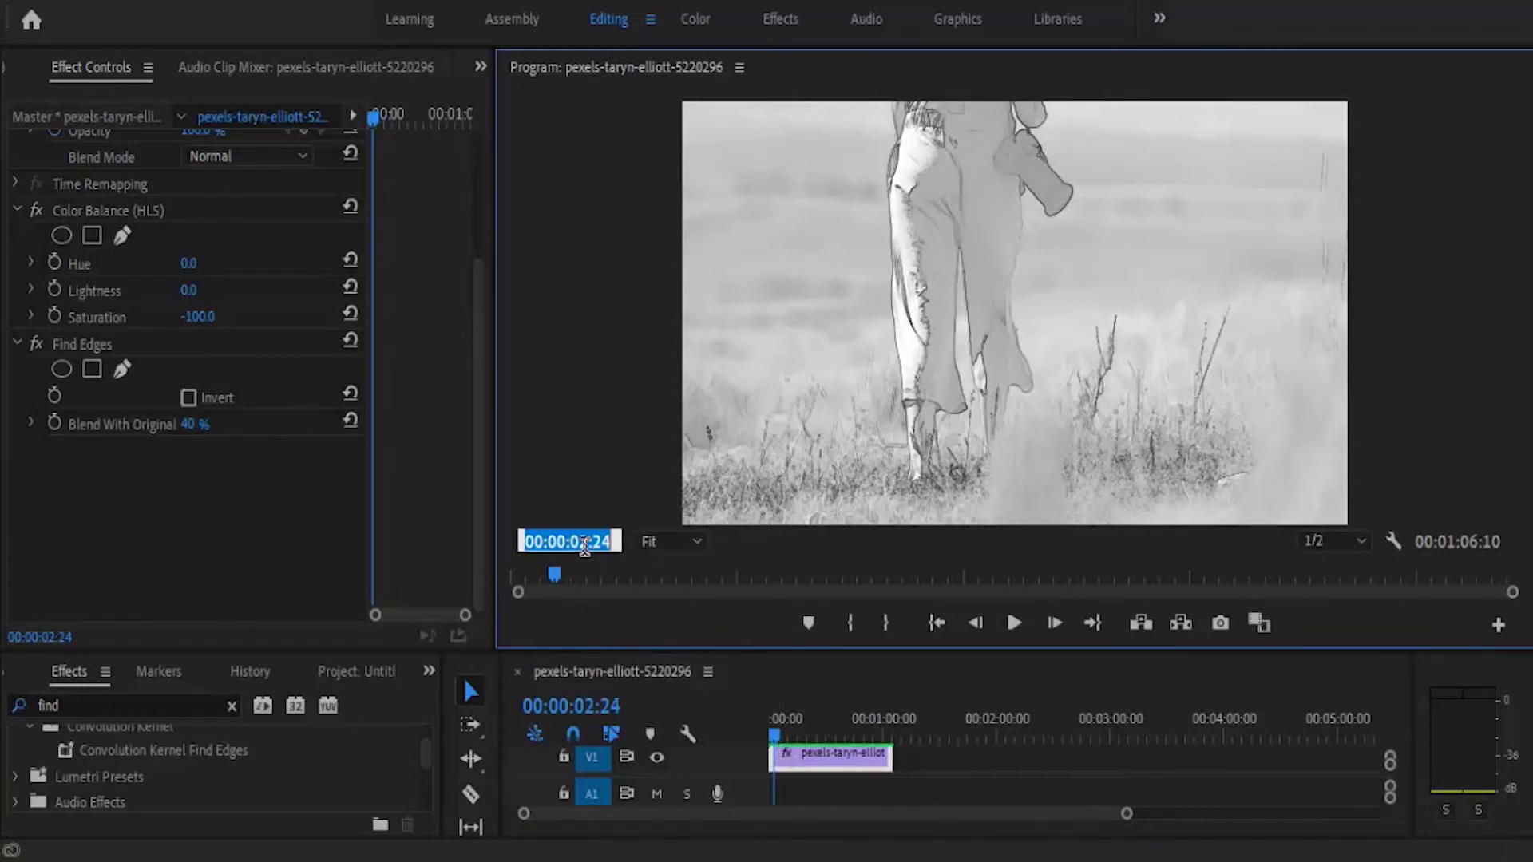
{"action": "type", "text": "2435"}
{"action": "key", "text": "Return"}
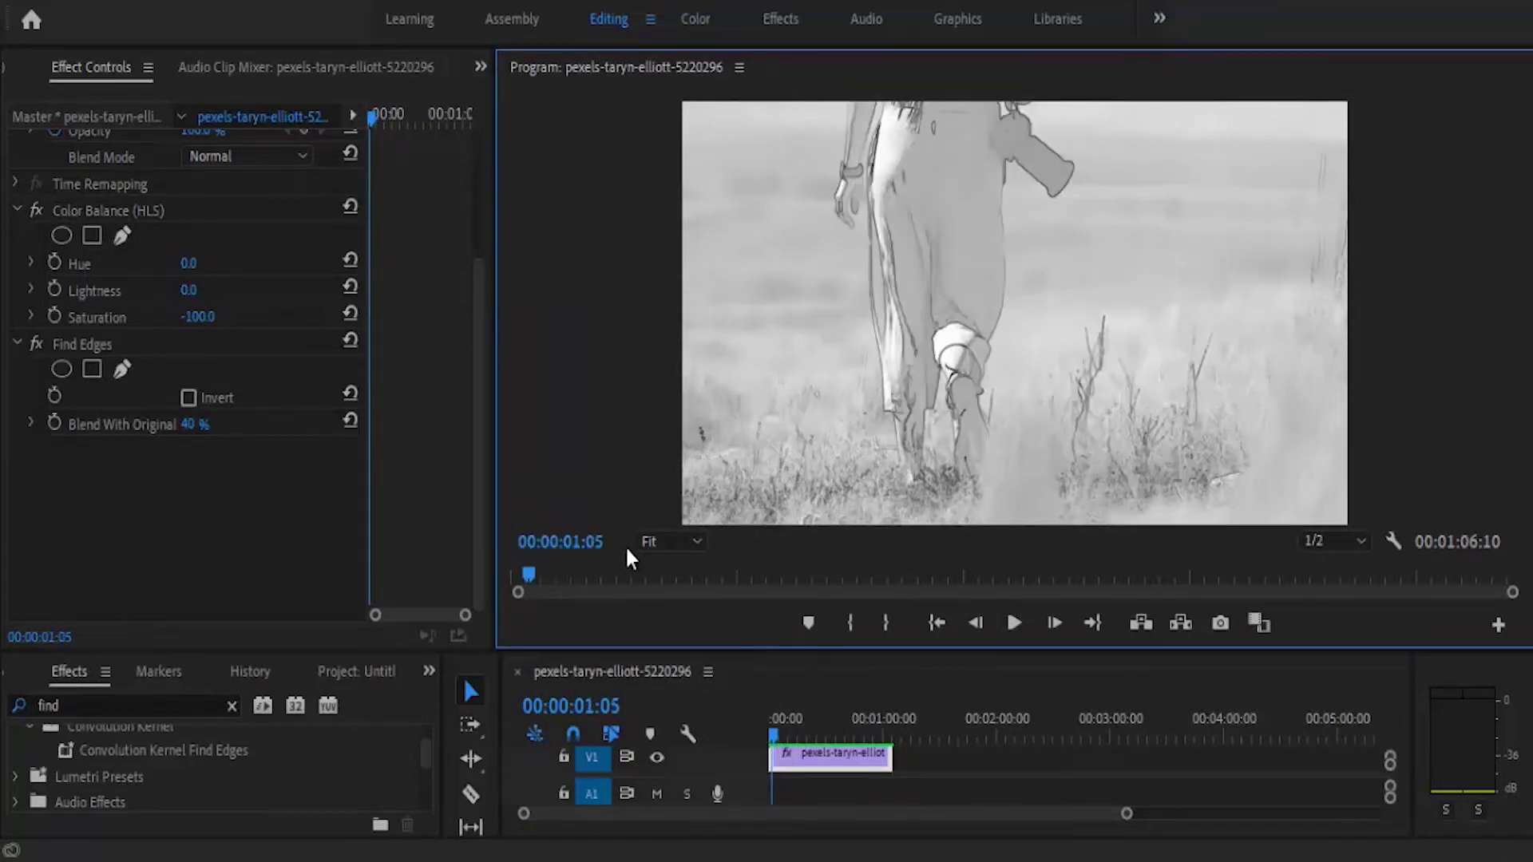
{"action": "left_click", "coordinate": [808, 764]}
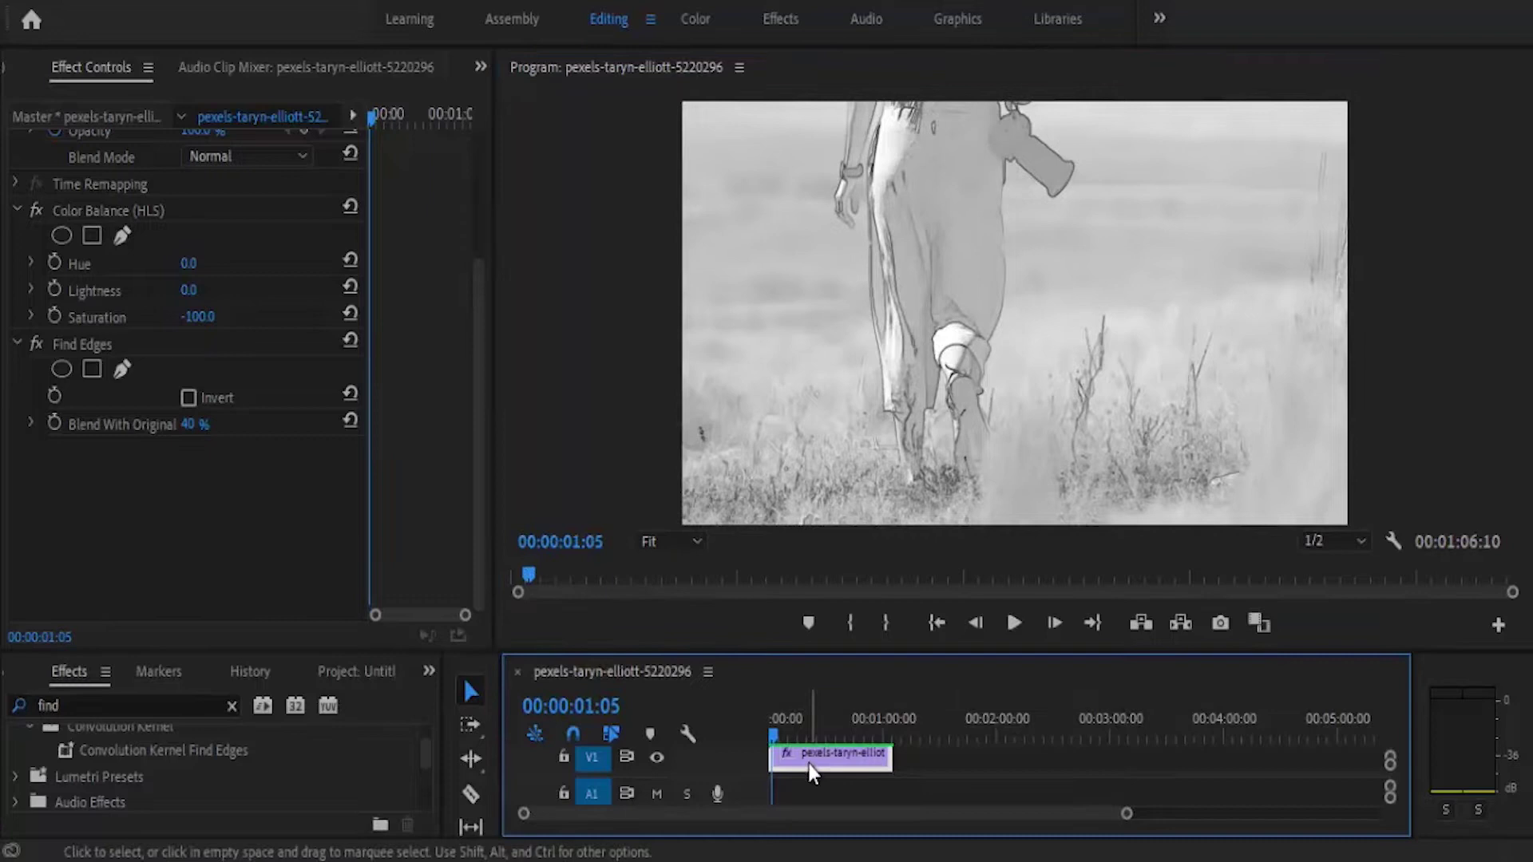
Add keyframes for Saturation, Find Edges Invert and Blend With Original at 00:00:01:05.
{"action": "left_click", "coordinate": [58, 314]}
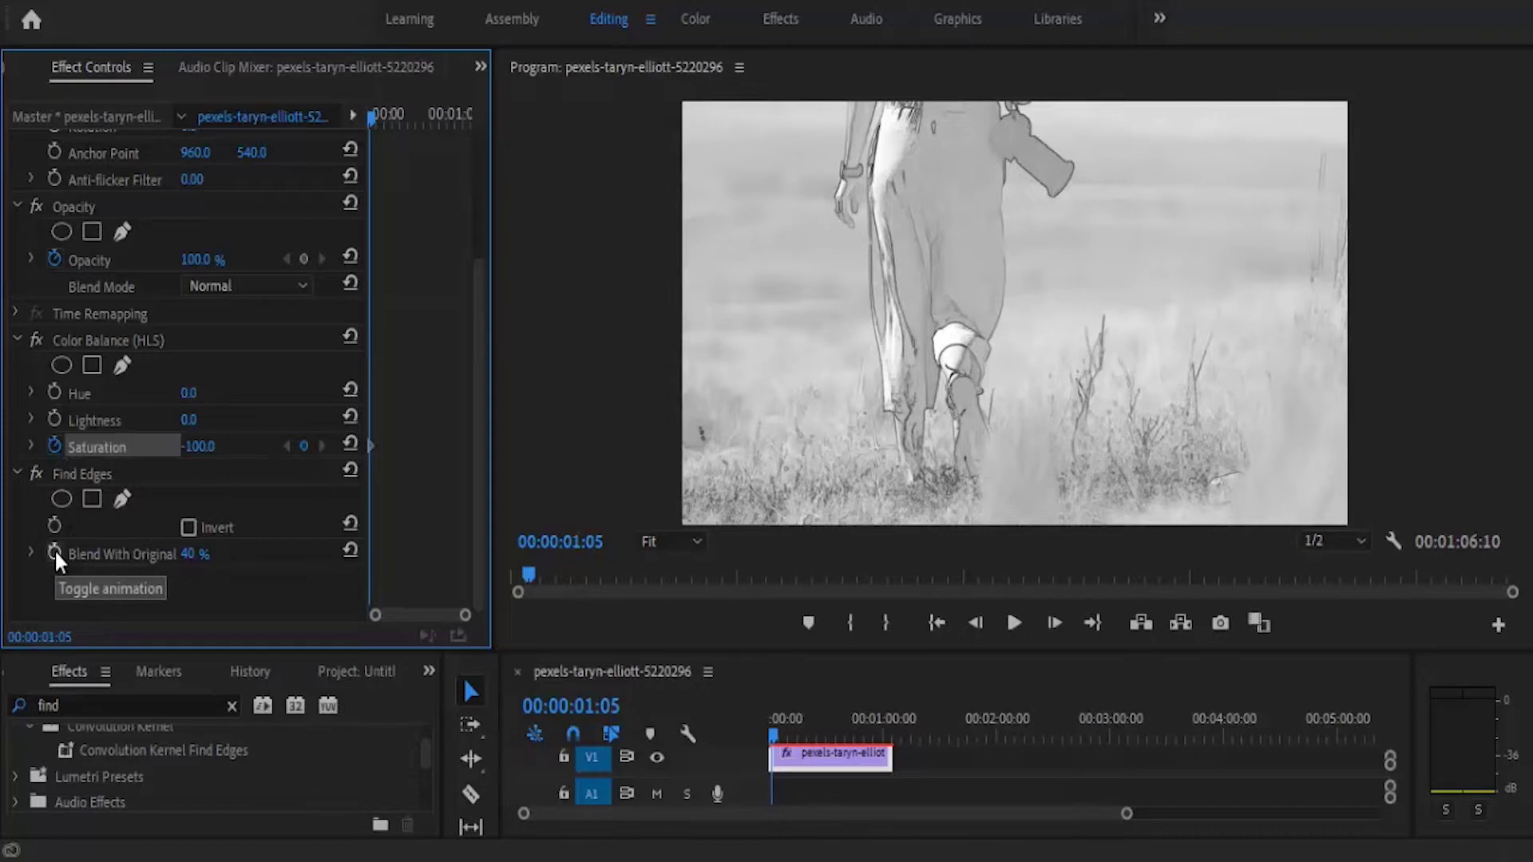
{"action": "left_click", "coordinate": [54, 525]}
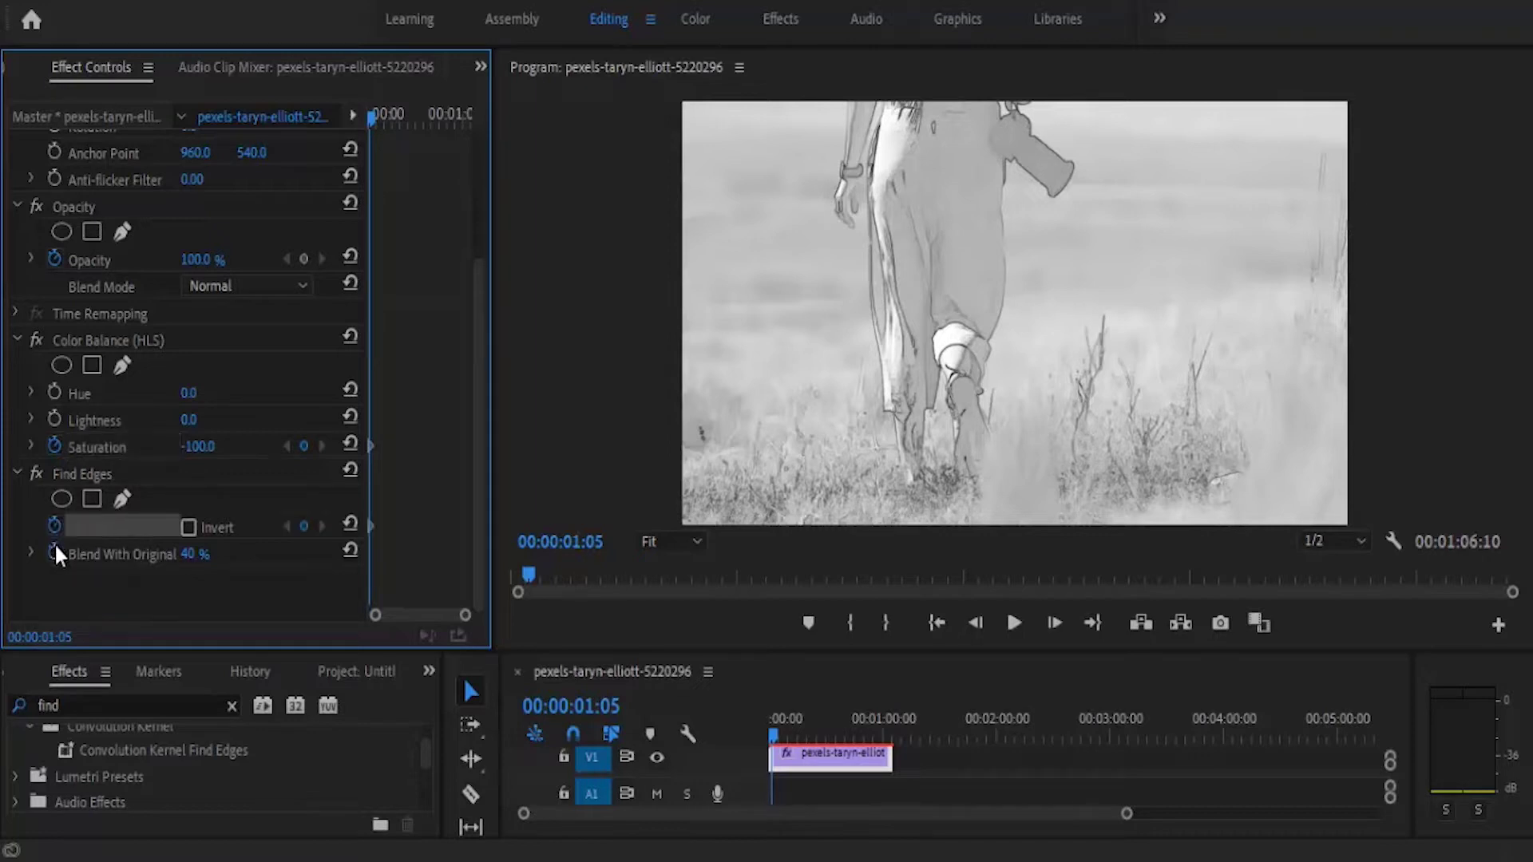
{"action": "left_click", "coordinate": [55, 550]}
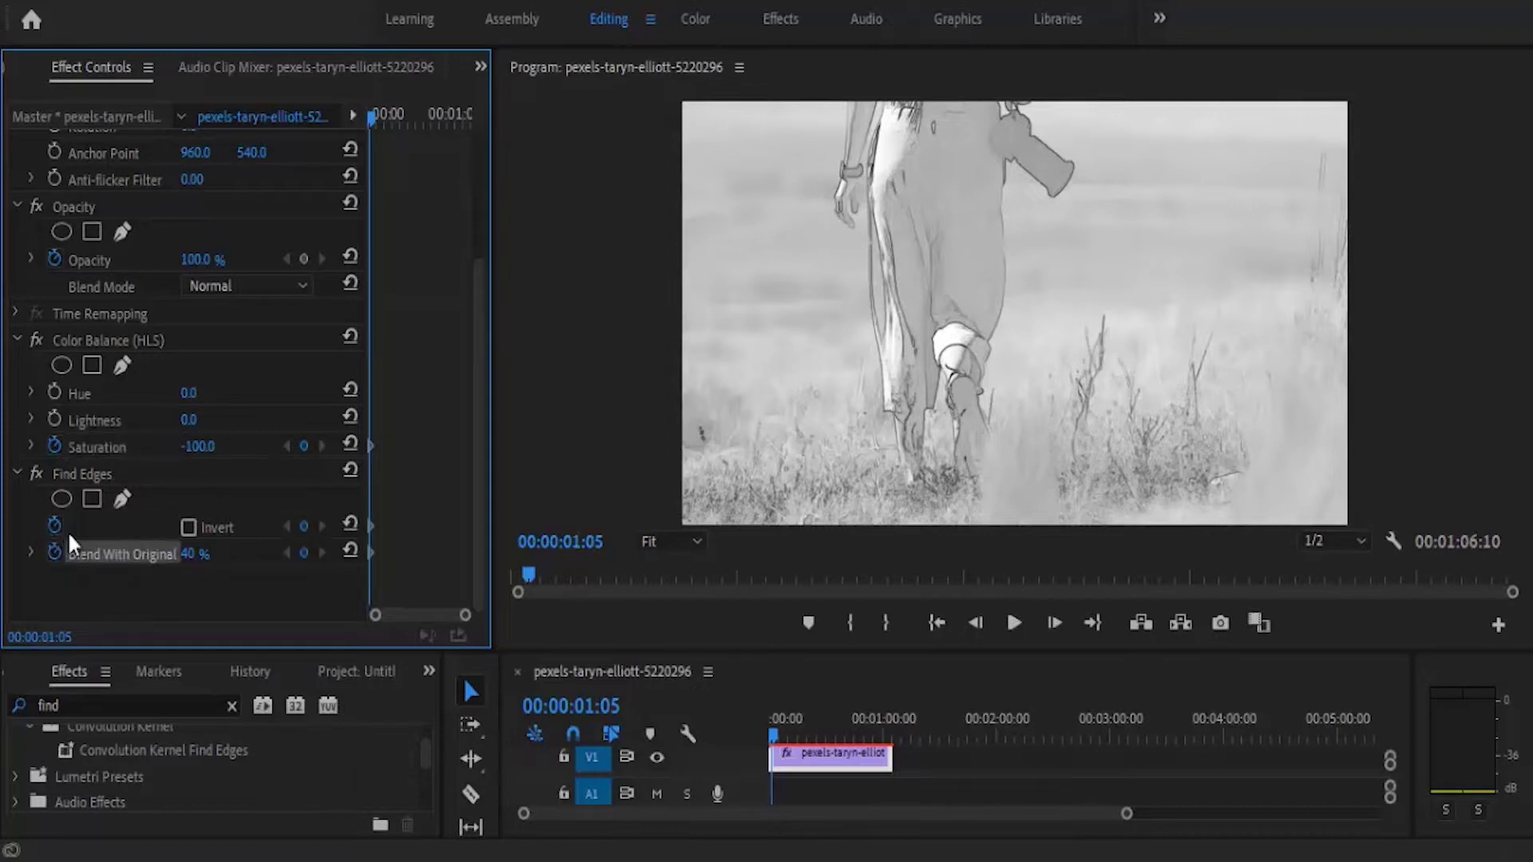
At 00:00:00:00, key Blend With Original at 100% and Saturation at 0.
{"action": "left_click", "coordinate": [931, 616]}
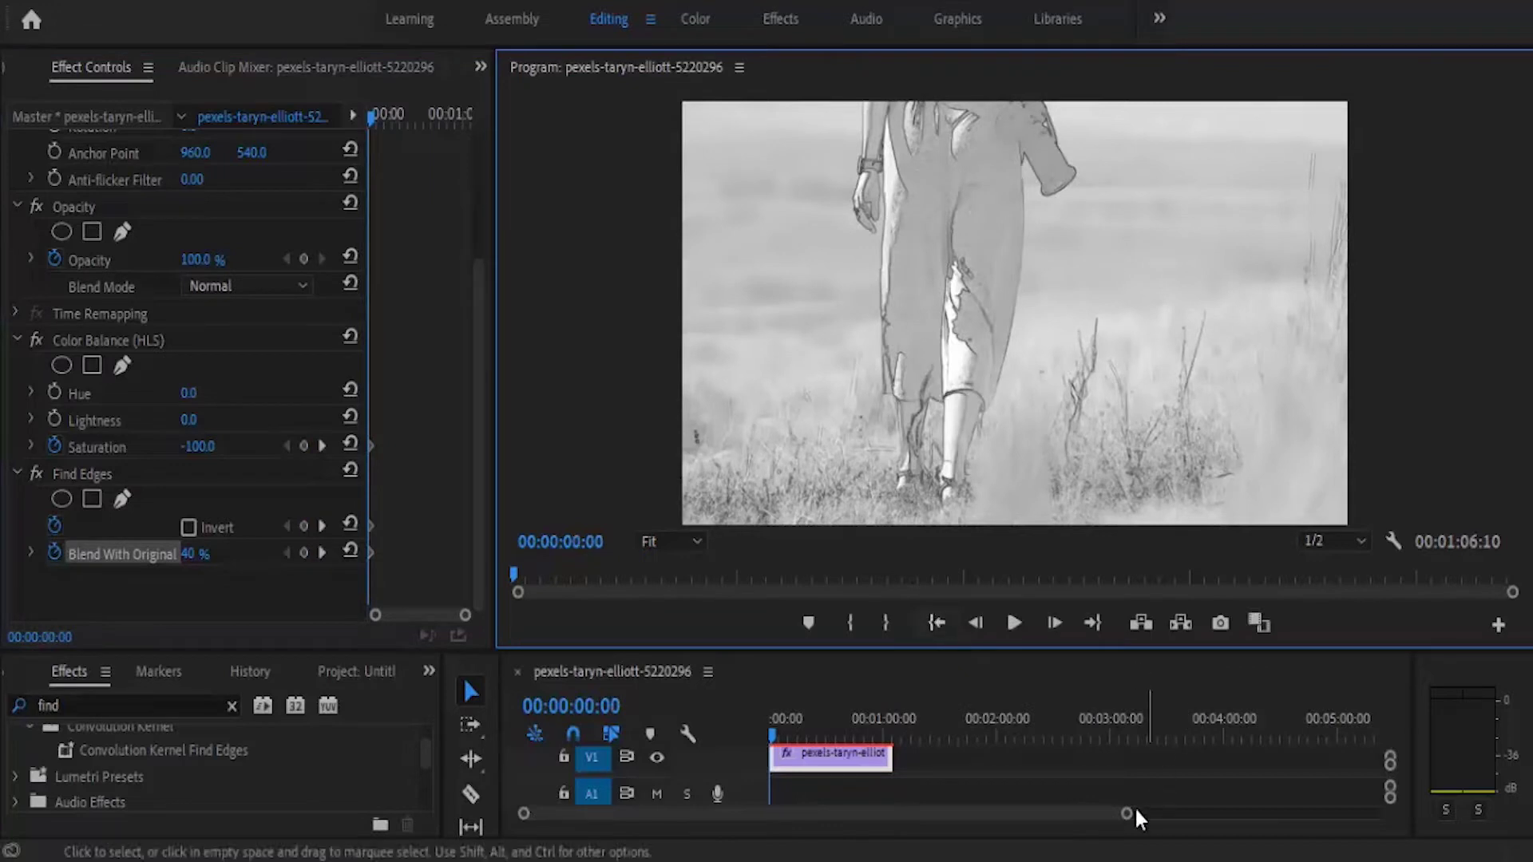
{"action": "left_click_drag", "start_coordinate": [1127, 814], "coordinate": [697, 814]}
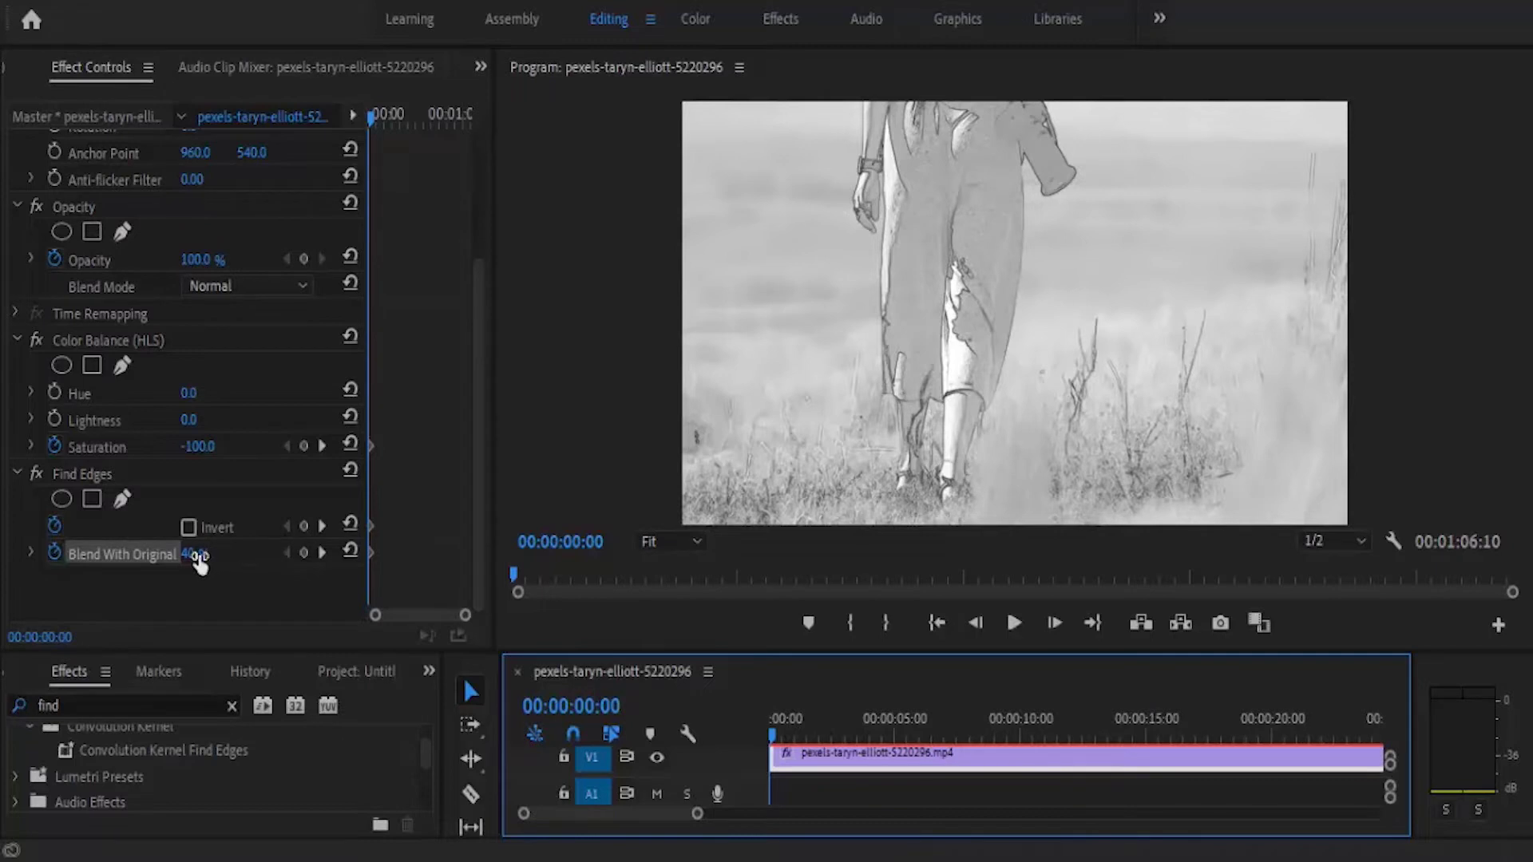
{"action": "left_click_drag", "start_coordinate": [197, 558], "coordinate": [204, 582]}
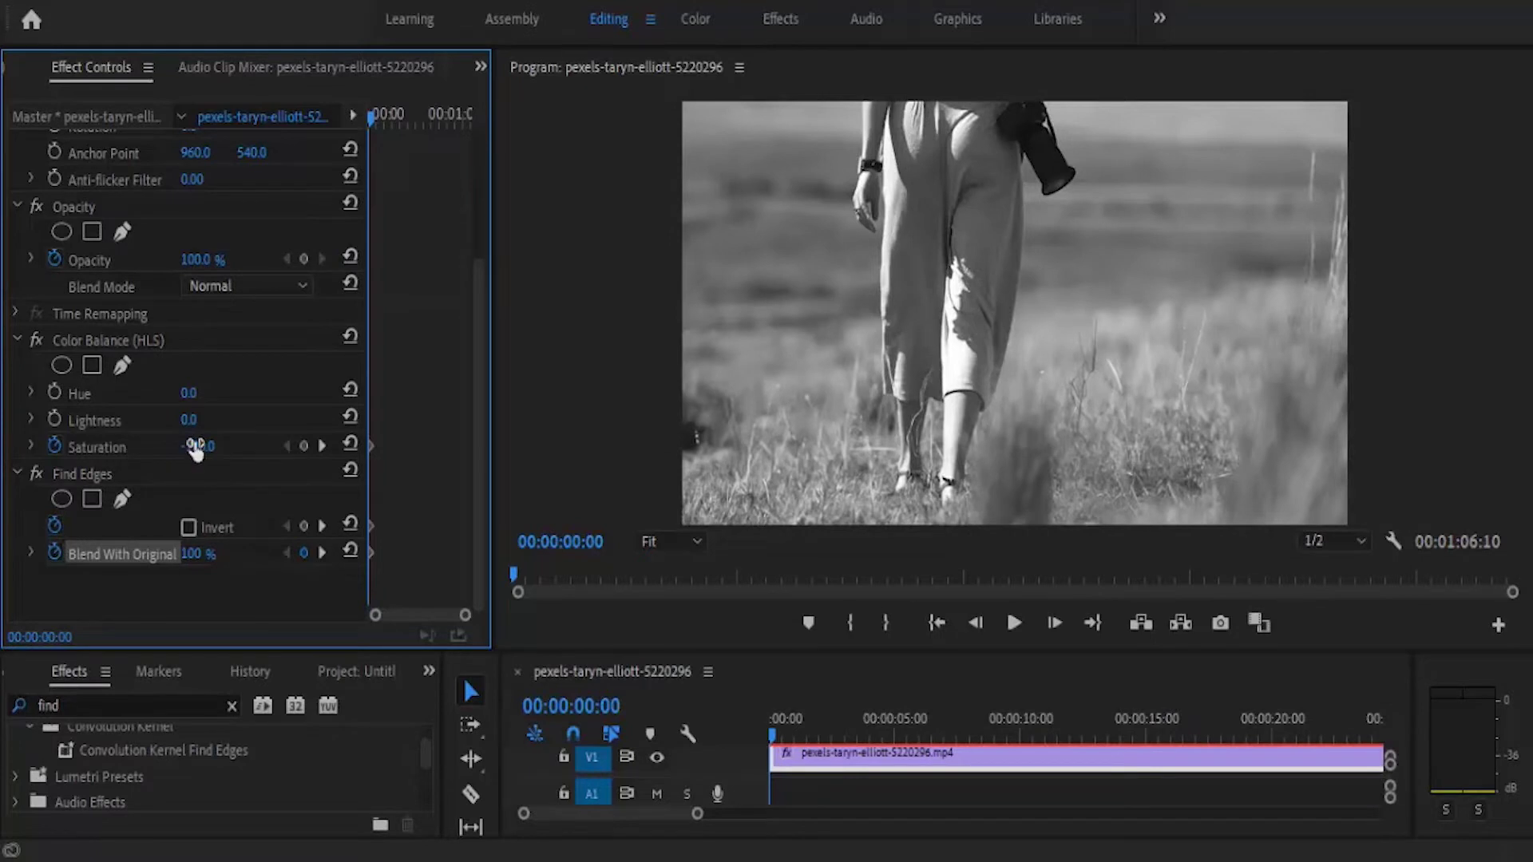
{"action": "left_click_drag", "start_coordinate": [199, 465], "coordinate": [272, 431]}
{"action": "left_click_drag", "start_coordinate": [517, 341], "coordinate": [667, 347]}
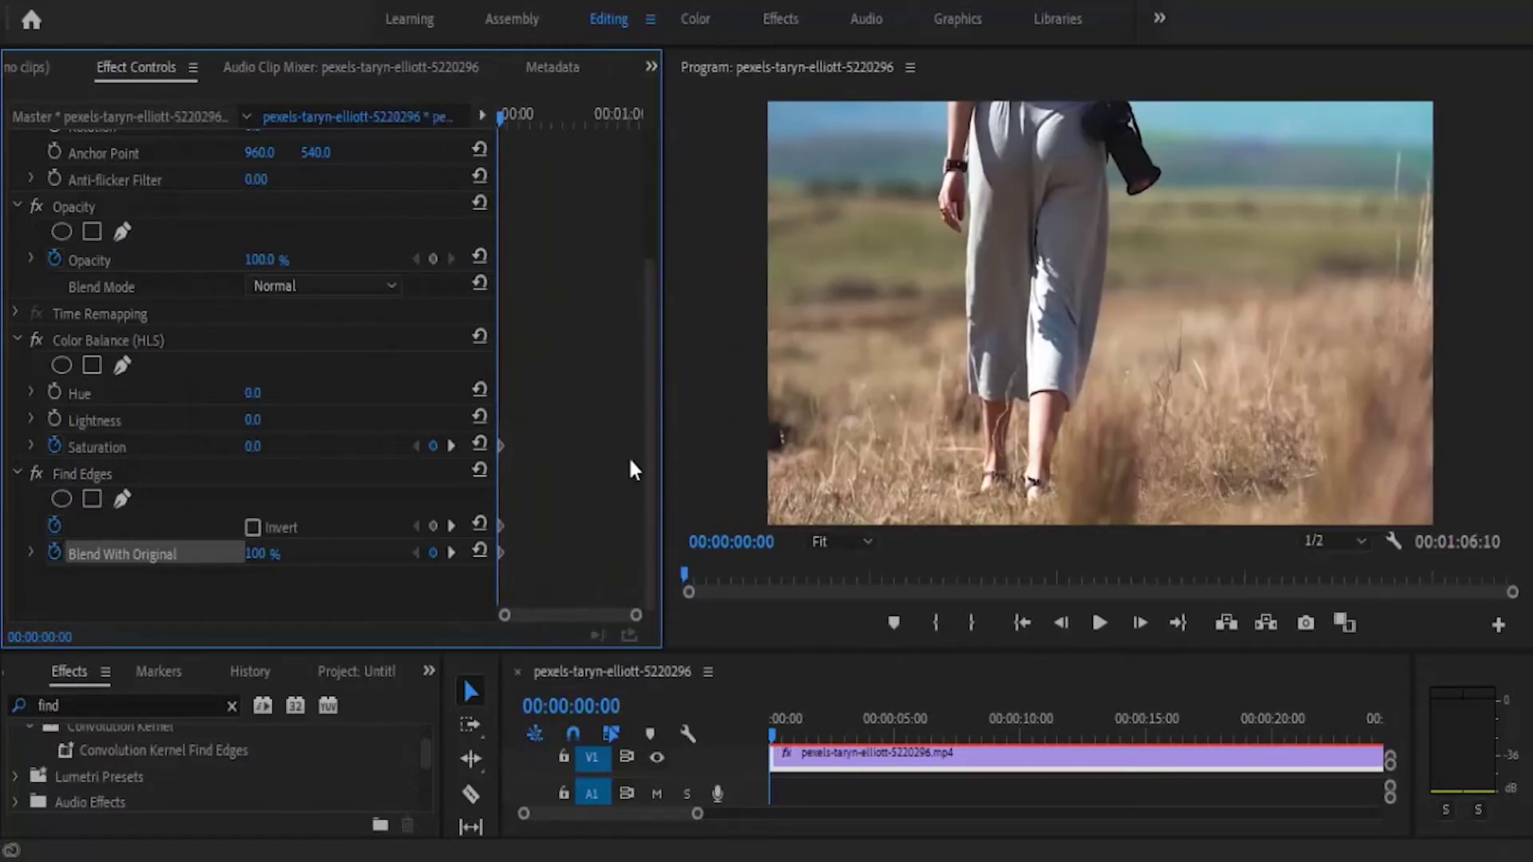
Apply Ease Out to the first Blend With Original and Saturation keyframes.
{"action": "left_click_drag", "start_coordinate": [635, 615], "coordinate": [568, 615]}
{"action": "right_click", "coordinate": [536, 551]}
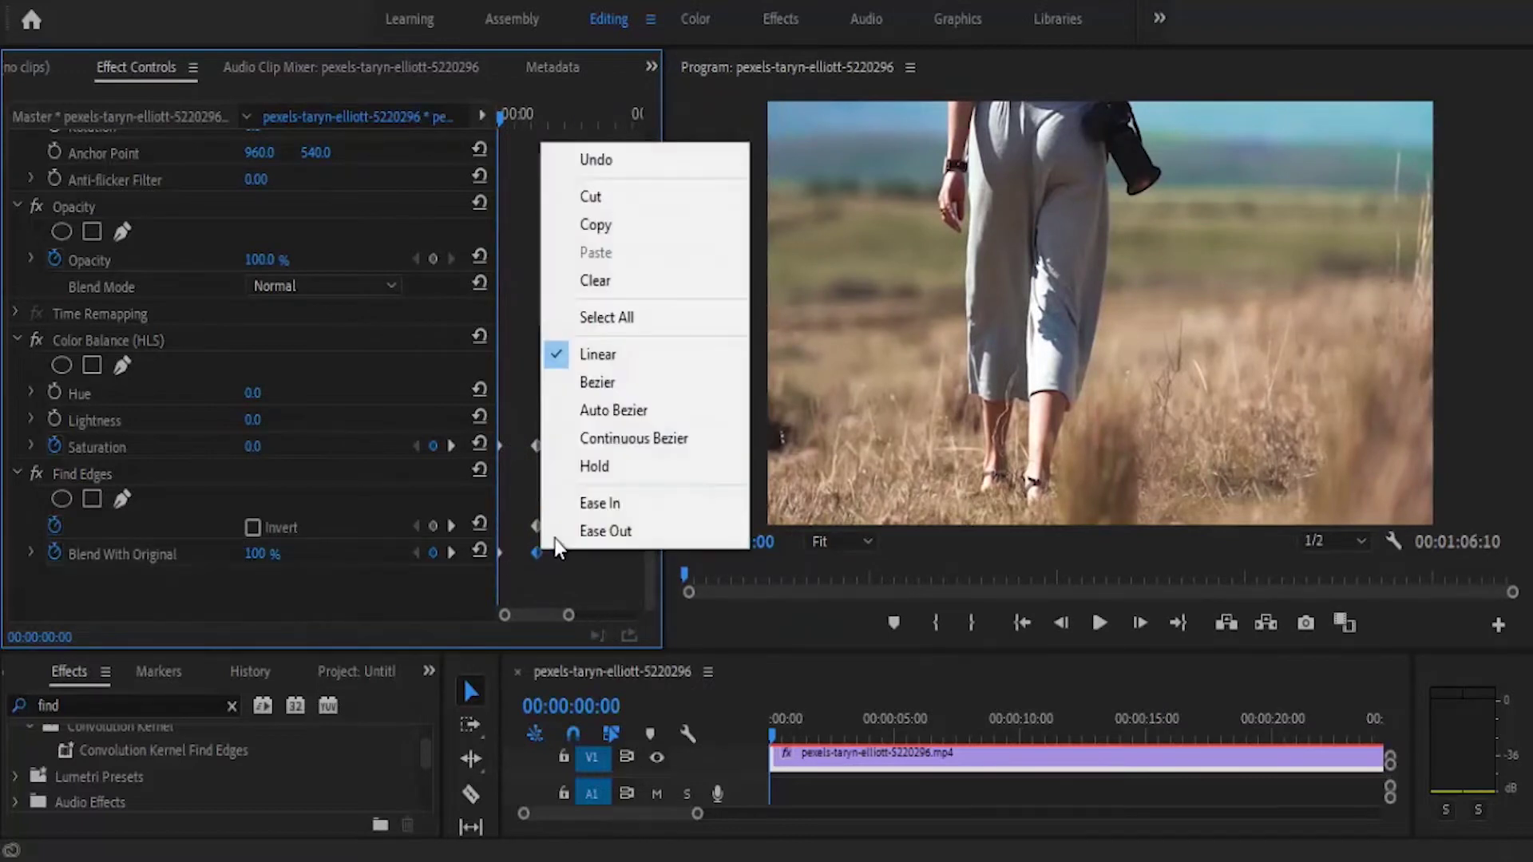
{"action": "left_click", "coordinate": [556, 535]}
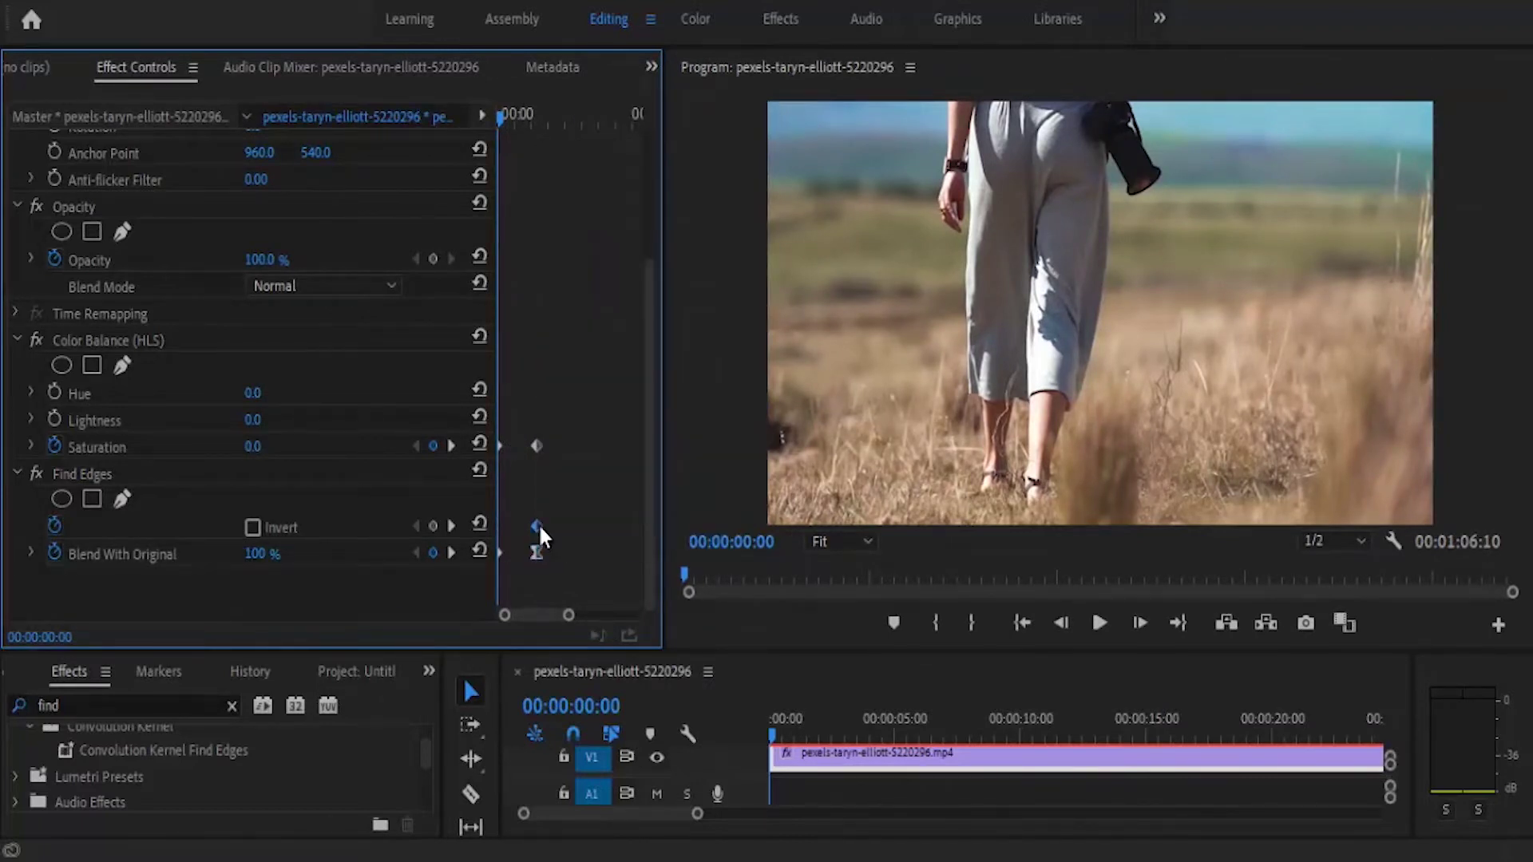
{"action": "left_click", "coordinate": [535, 448]}
{"action": "right_click", "coordinate": [541, 452]}
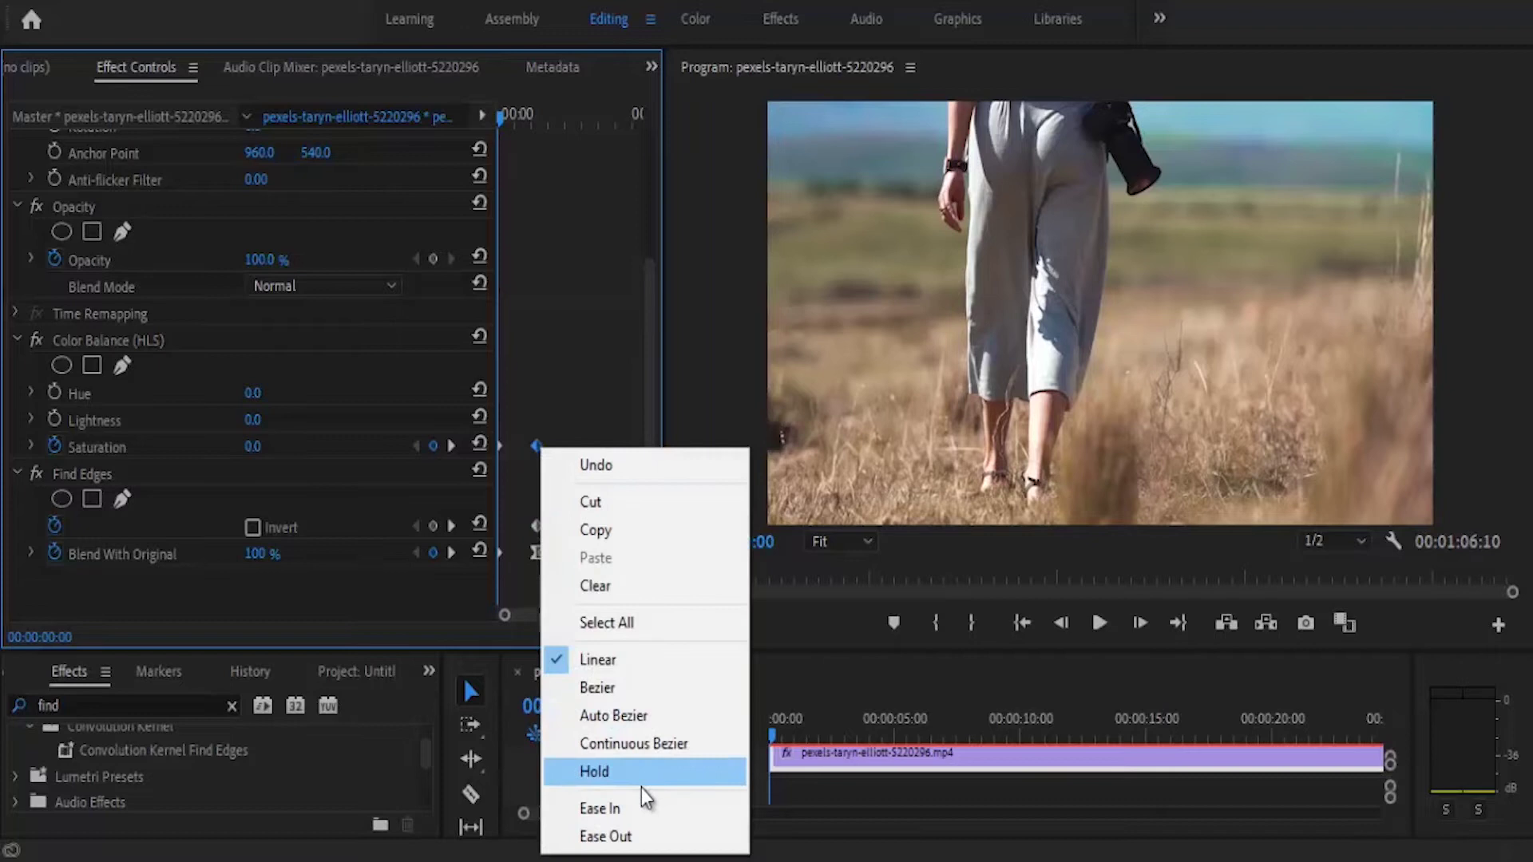
{"action": "left_click", "coordinate": [629, 838]}
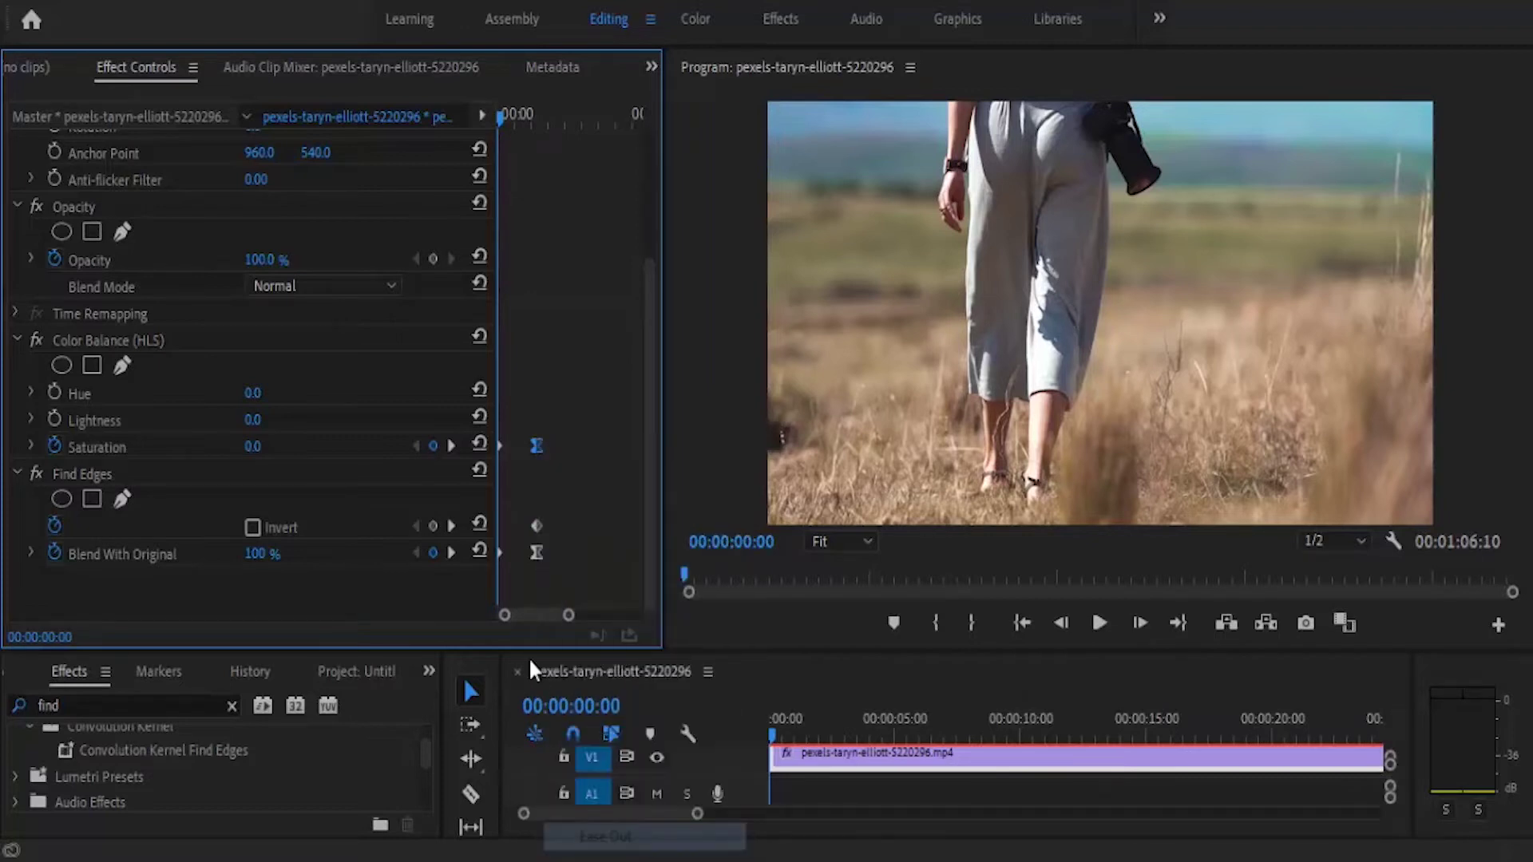
Apply Ease In to the later Blend With Original and Saturation keyframes.
{"action": "right_click", "coordinate": [501, 547]}
{"action": "left_click", "coordinate": [529, 503]}
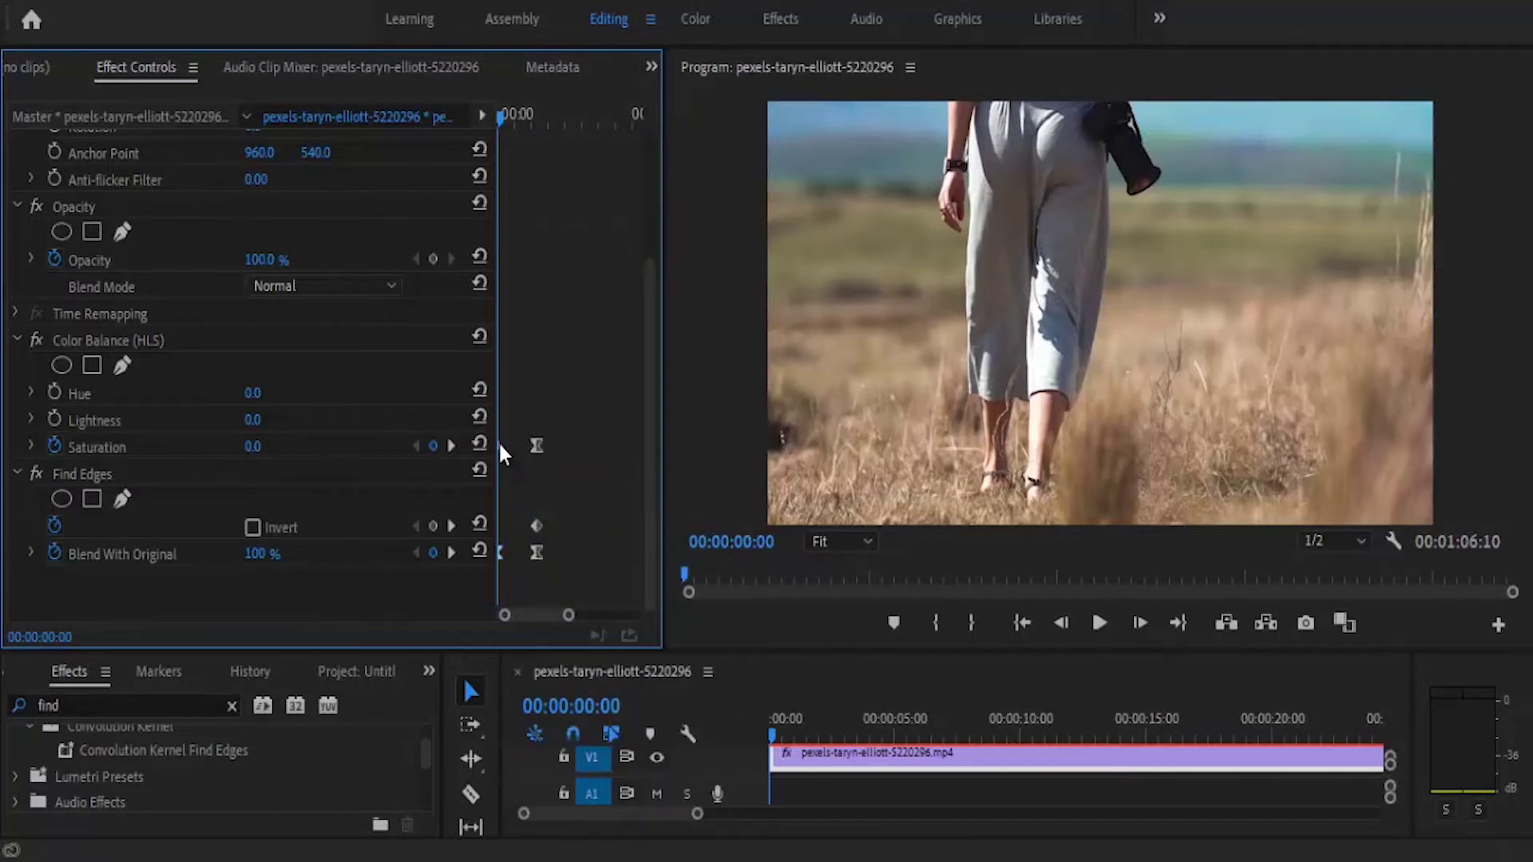
{"action": "right_click", "coordinate": [498, 443]}
{"action": "left_click", "coordinate": [606, 800]}
{"action": "left_click", "coordinate": [1020, 622]}
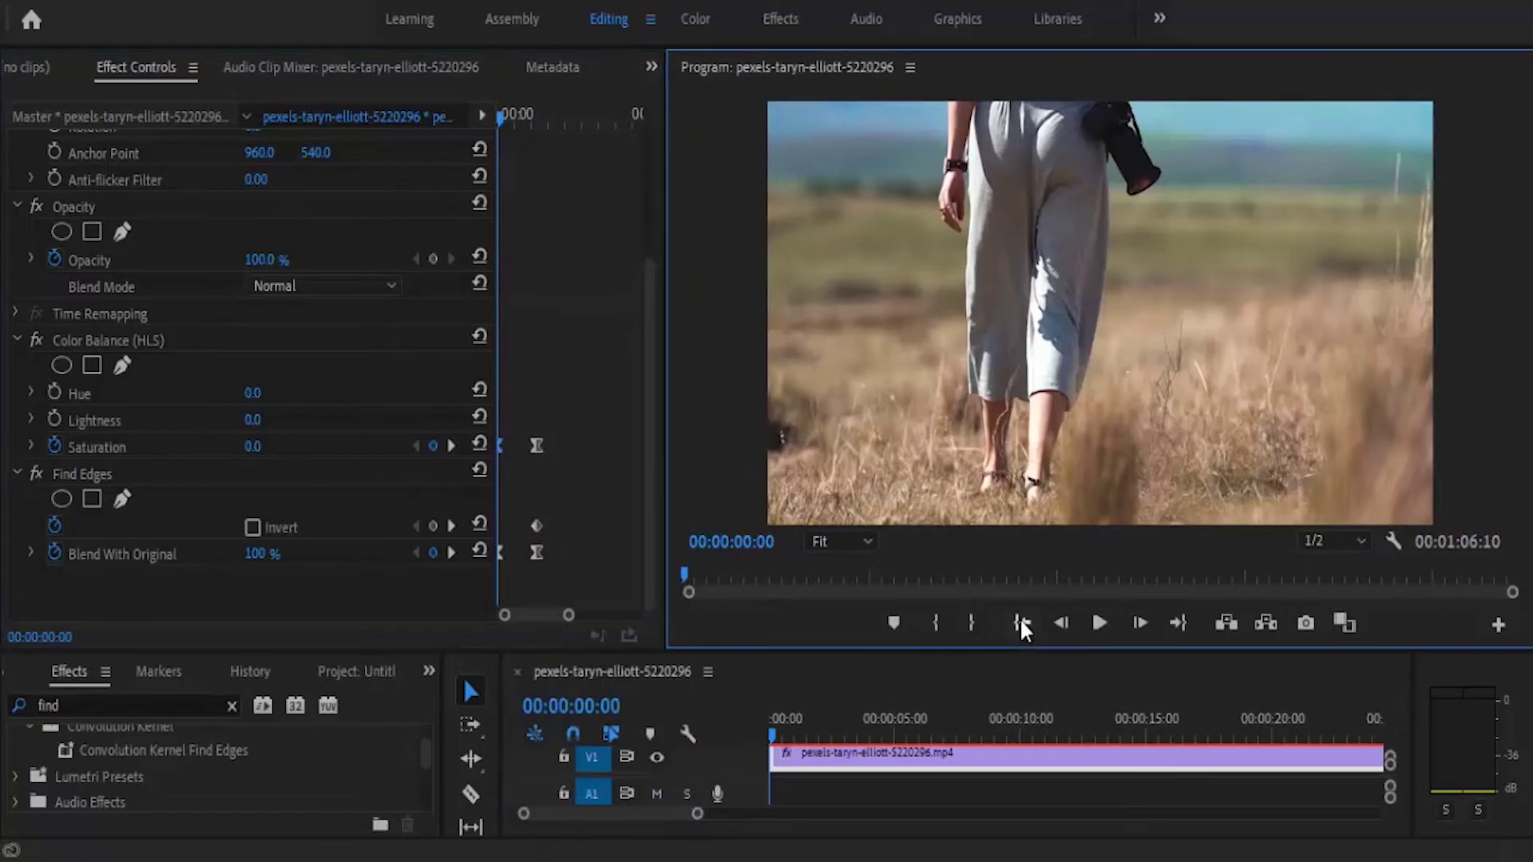
Play the clip from the start to preview the colour-to-sketch animation.
{"action": "left_click", "coordinate": [1098, 621]}
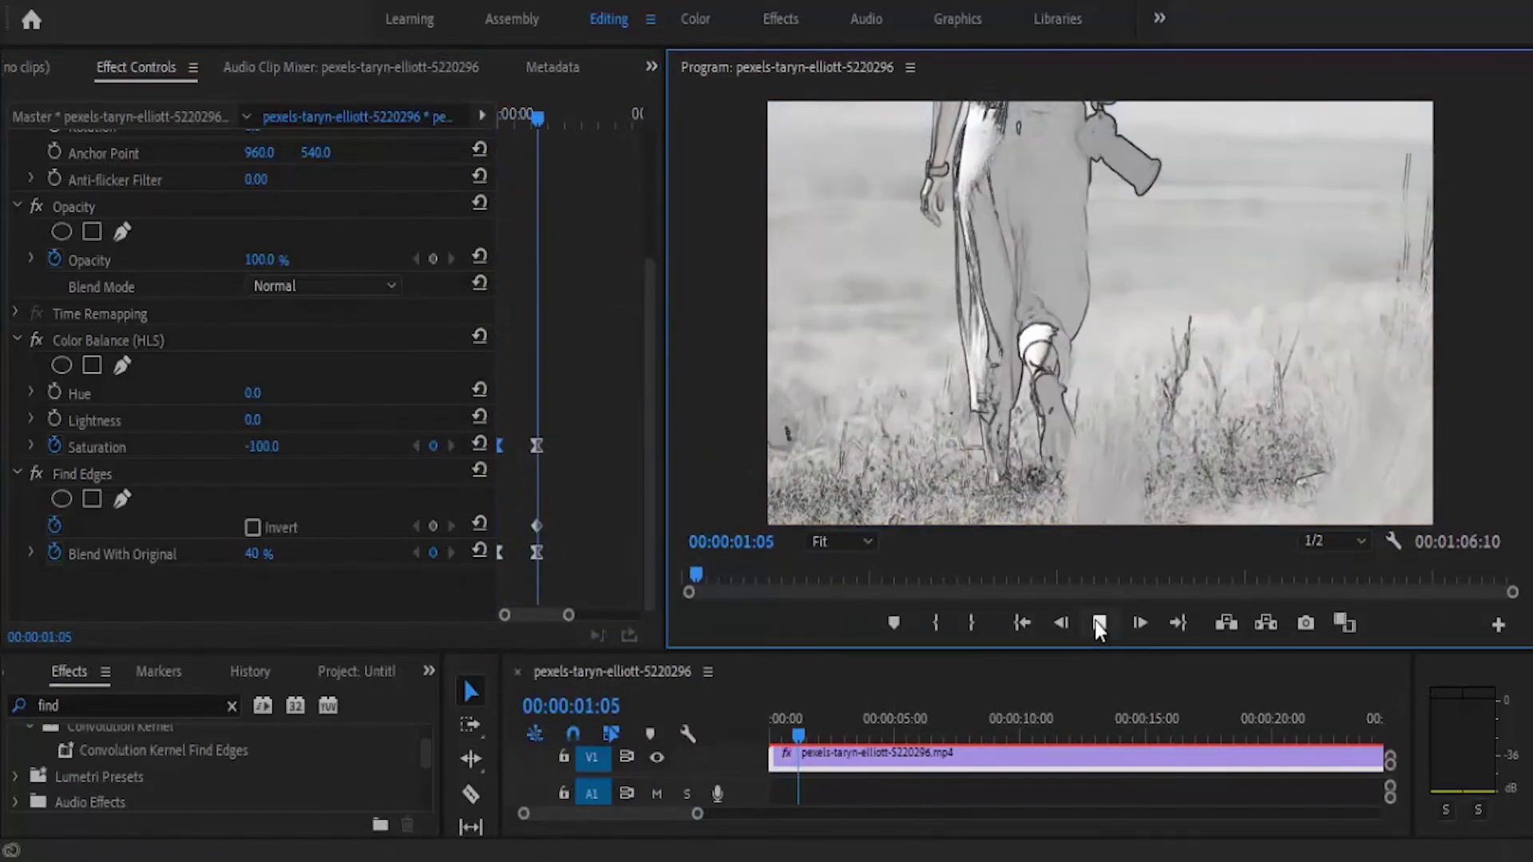
{"action": "left_click", "coordinate": [1096, 622]}
{"action": "left_click", "coordinate": [1028, 623]}
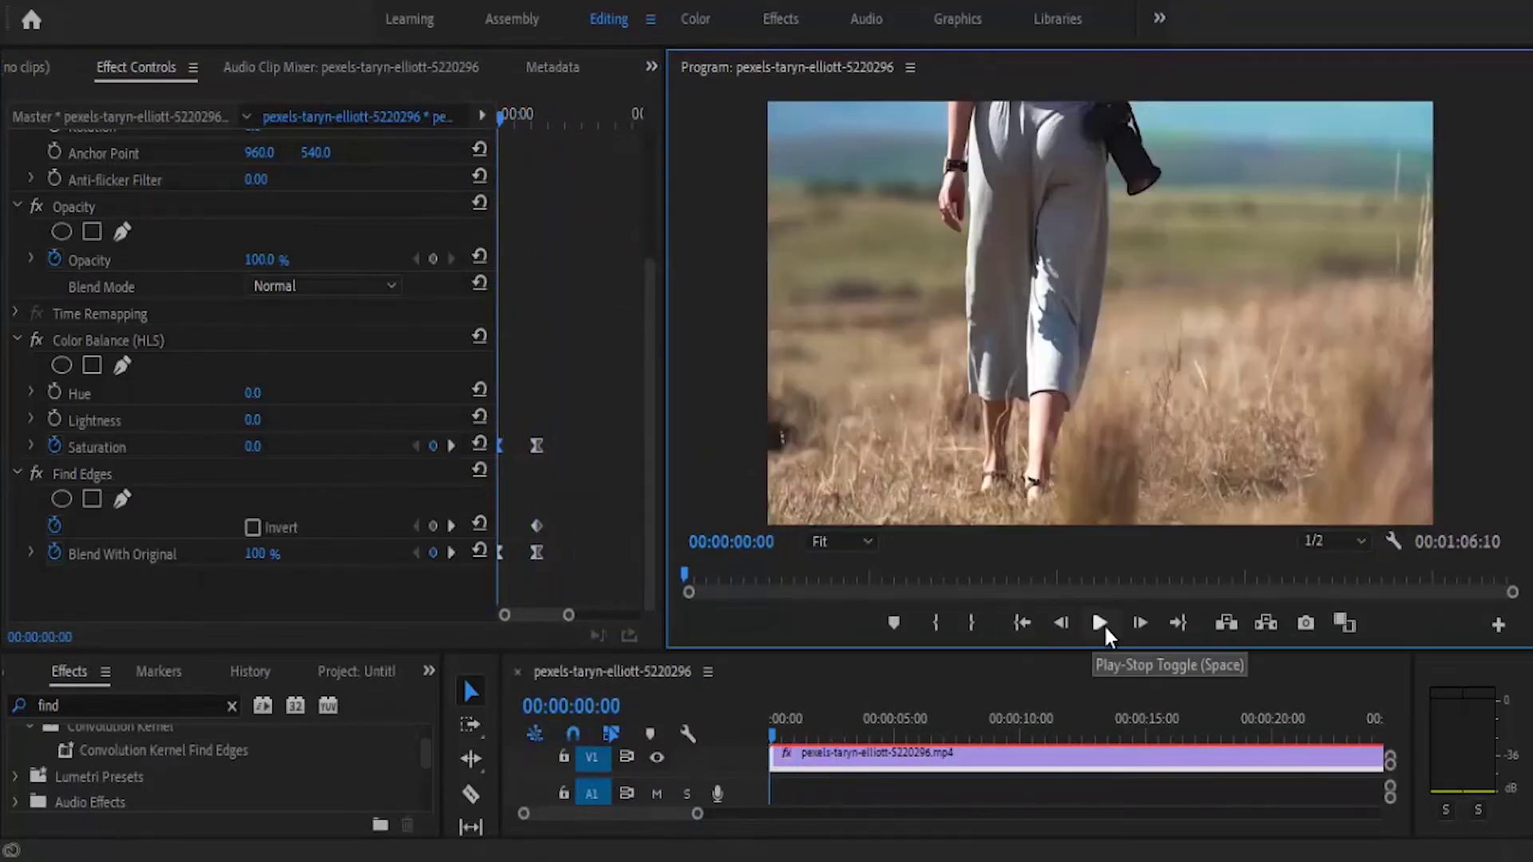
{"action": "left_click", "coordinate": [1102, 622]}
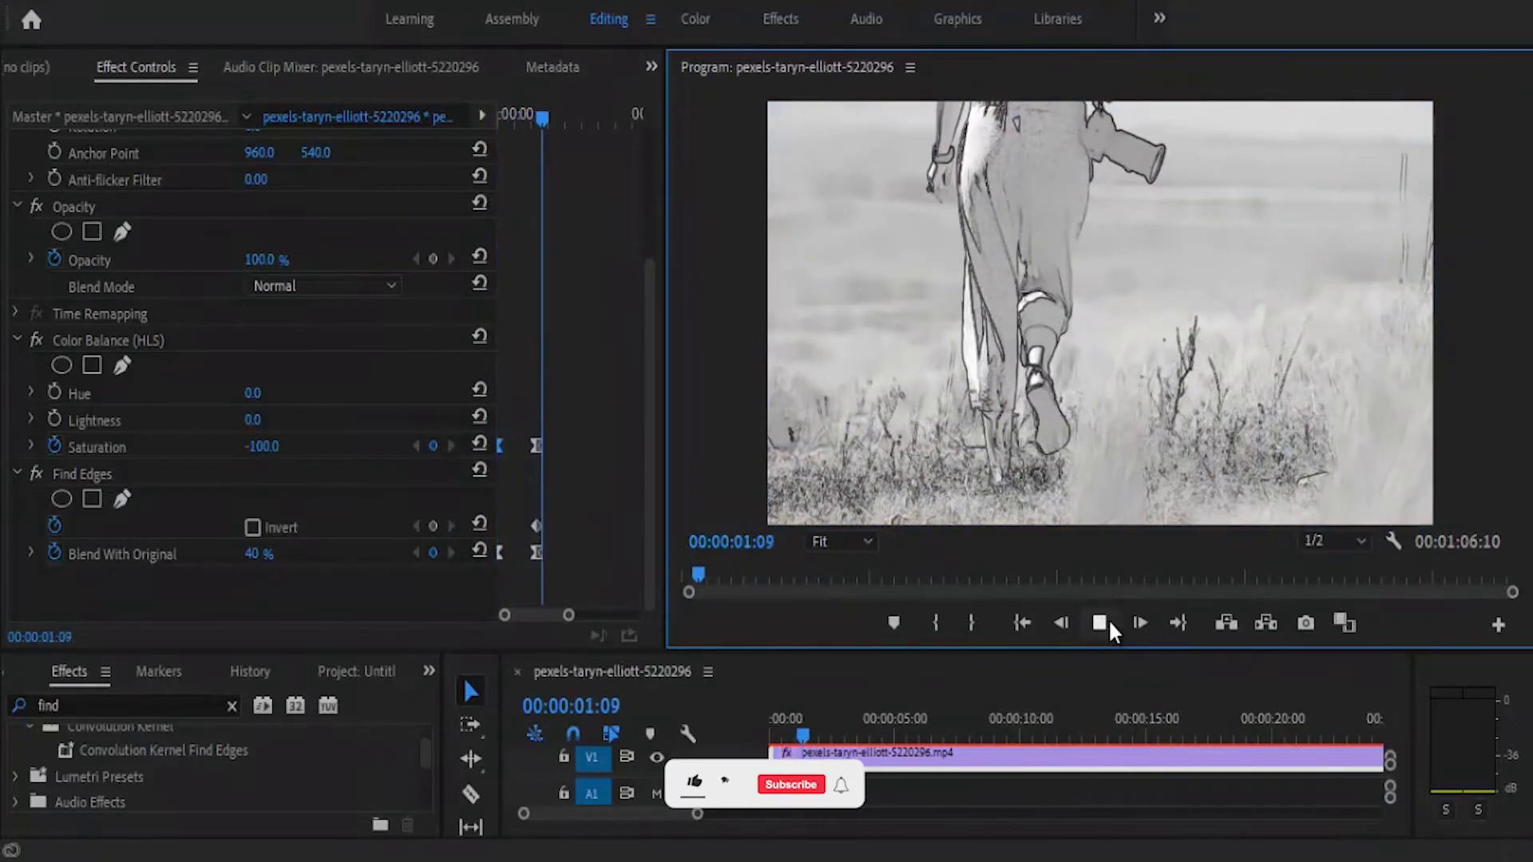
{"action": "left_click", "coordinate": [1108, 619]}
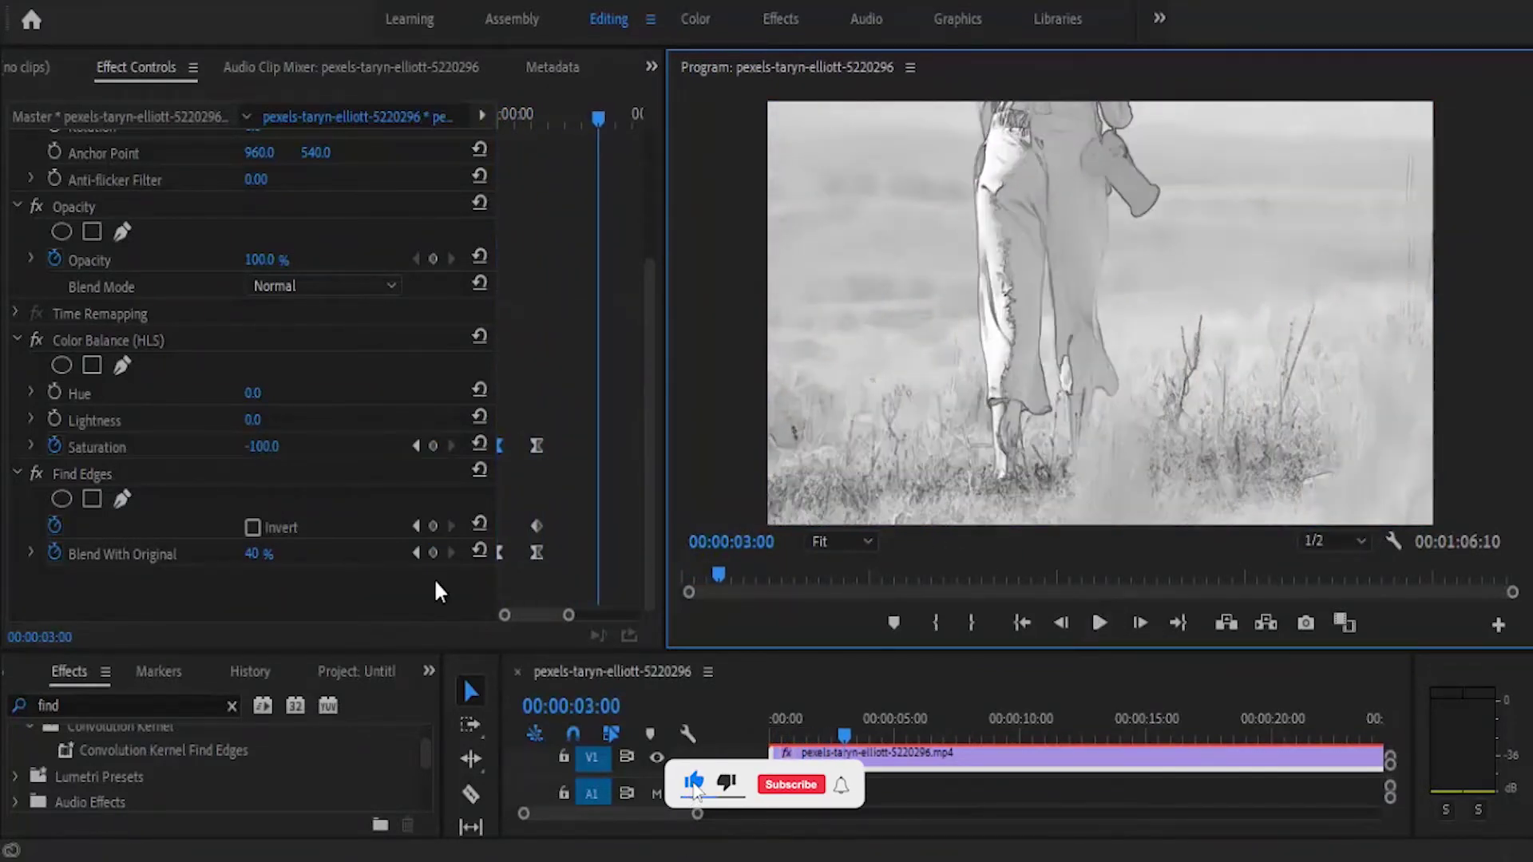
Go to the previous keyframe for Blend With Original 0%, then replay the sketch animation.
{"action": "left_click", "coordinate": [417, 553]}
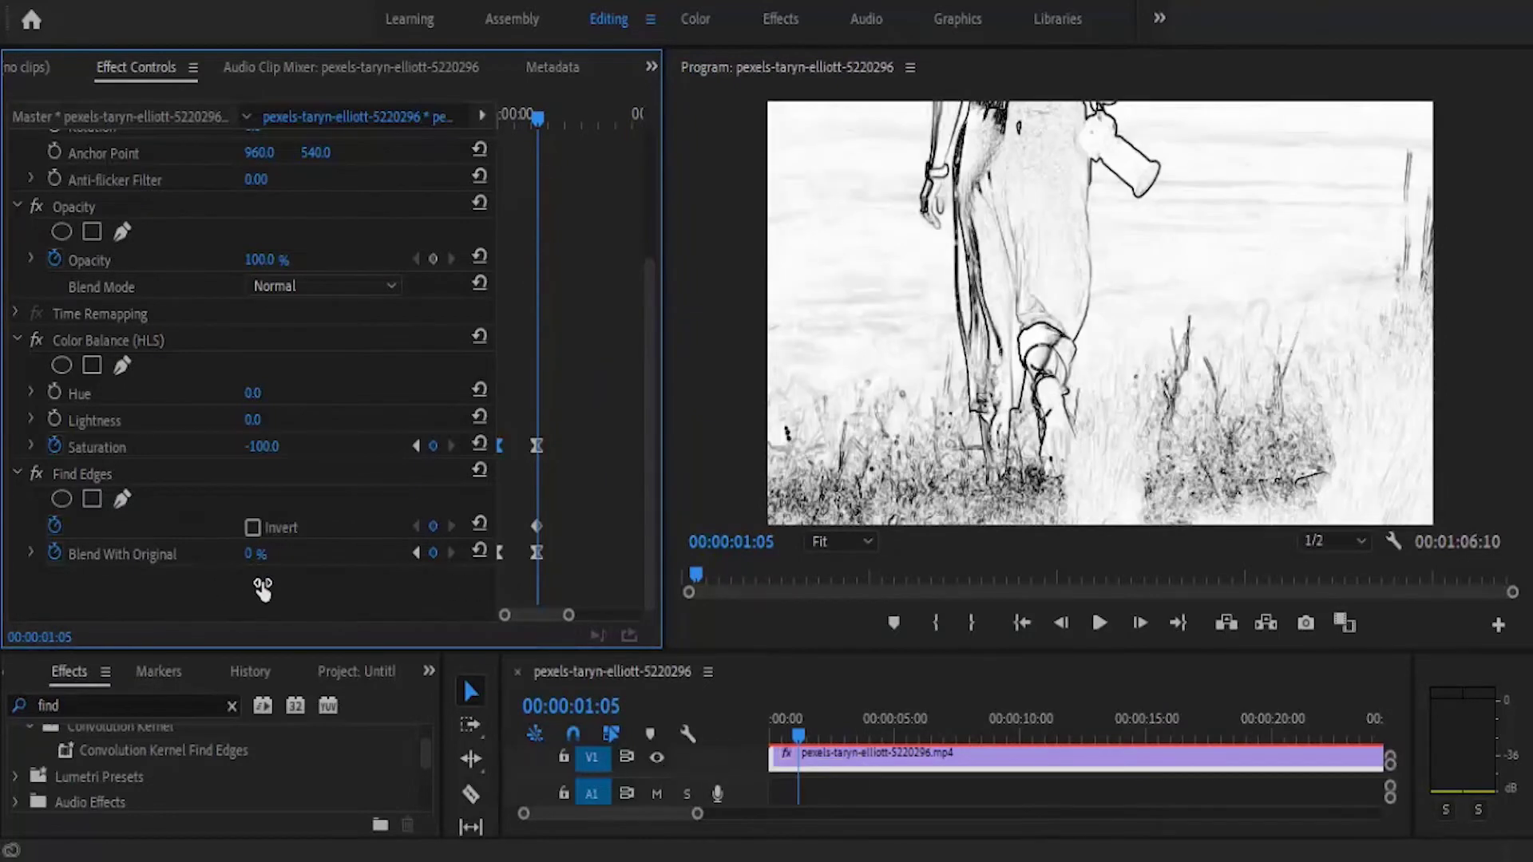
{"action": "left_click", "coordinate": [1022, 623]}
{"action": "left_click", "coordinate": [1101, 625]}
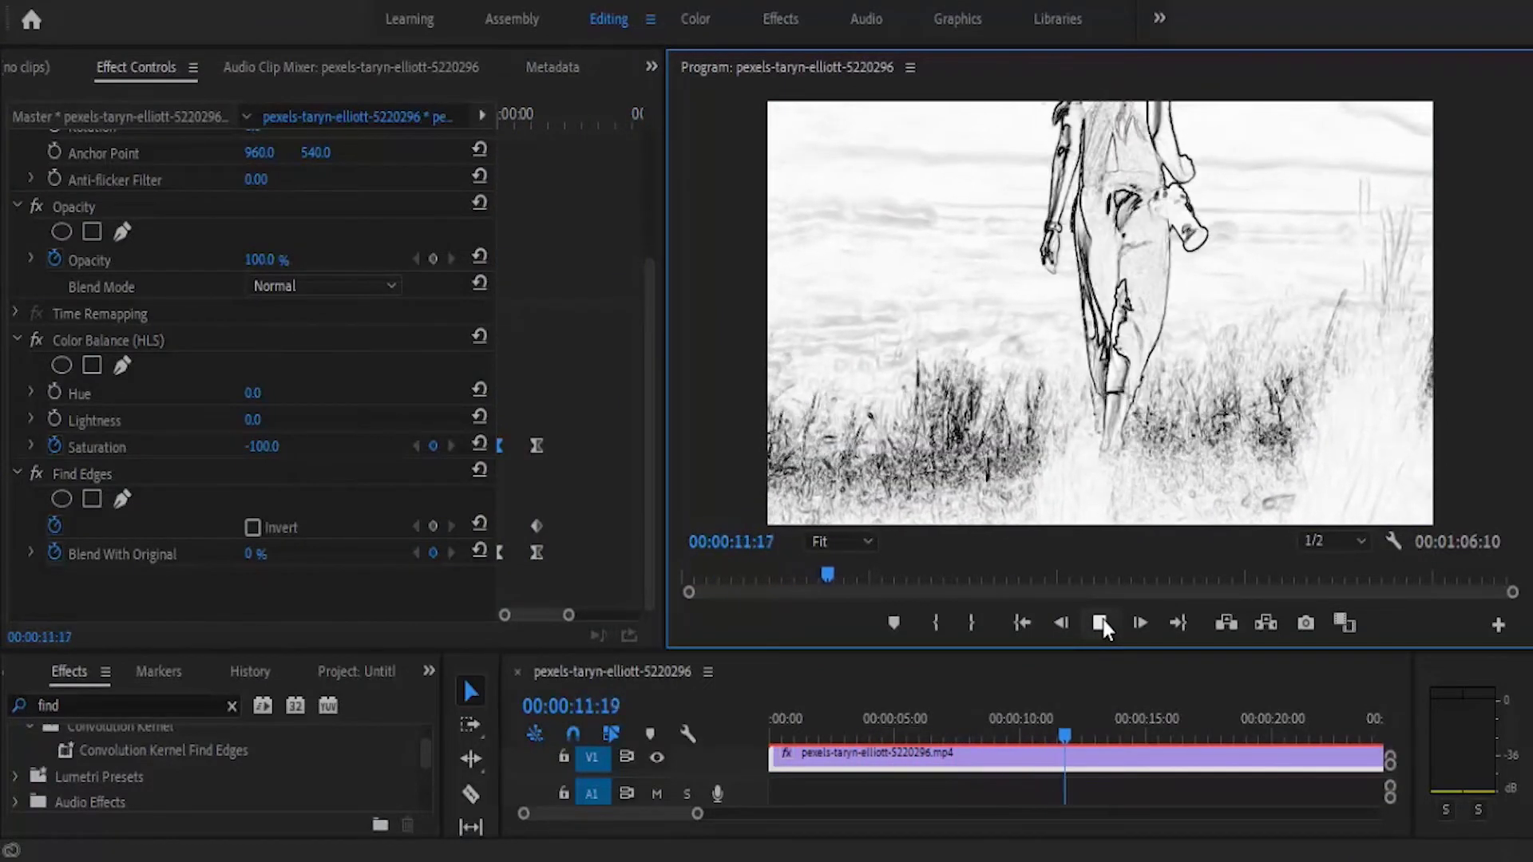
{"action": "left_click", "coordinate": [1102, 625]}
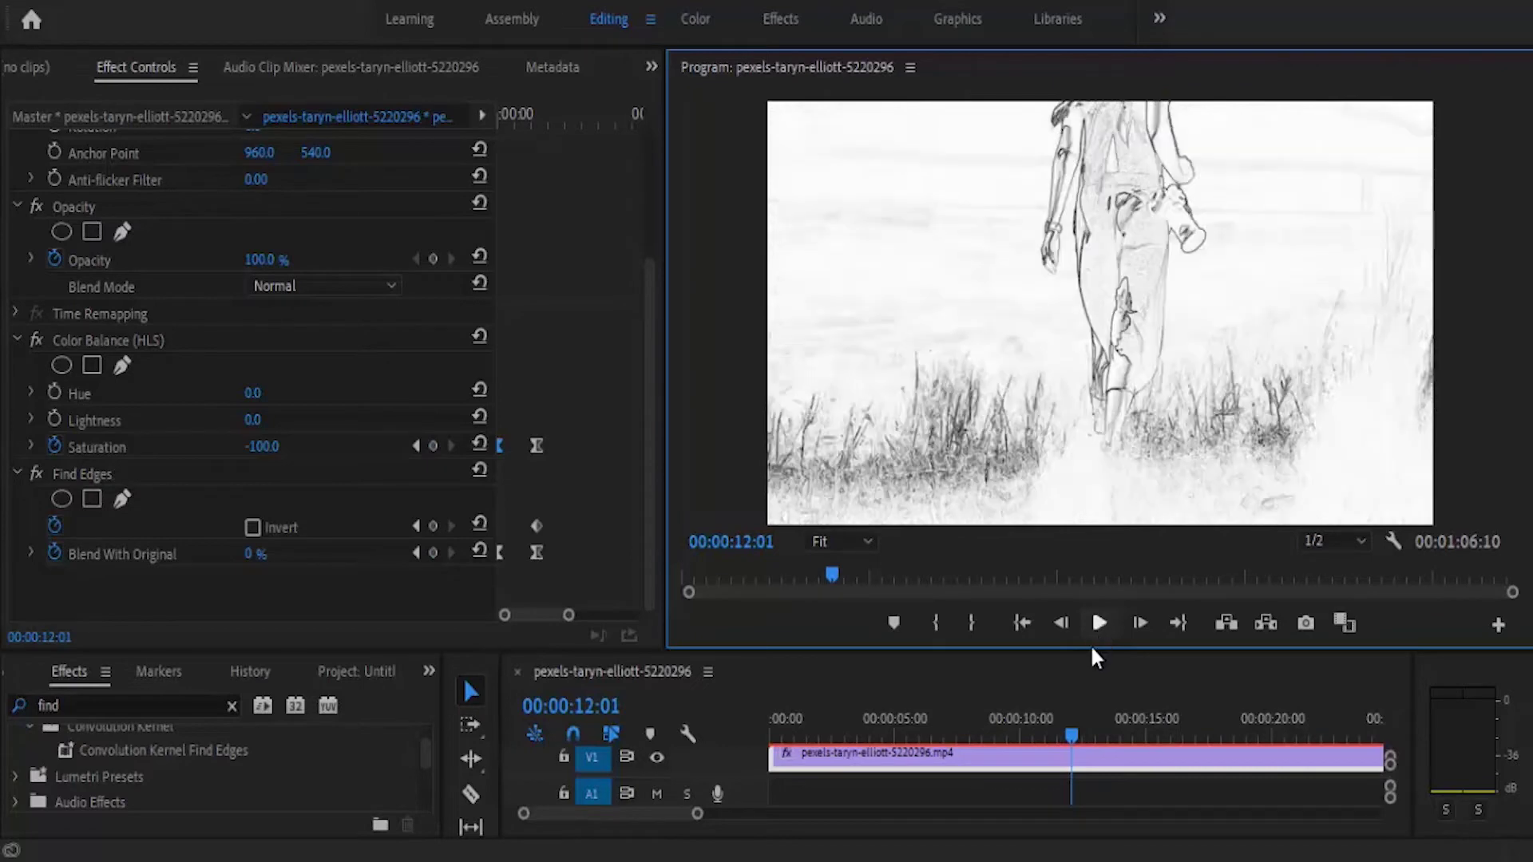
{"action": "left_click_drag", "start_coordinate": [1074, 721], "coordinate": [968, 746]}
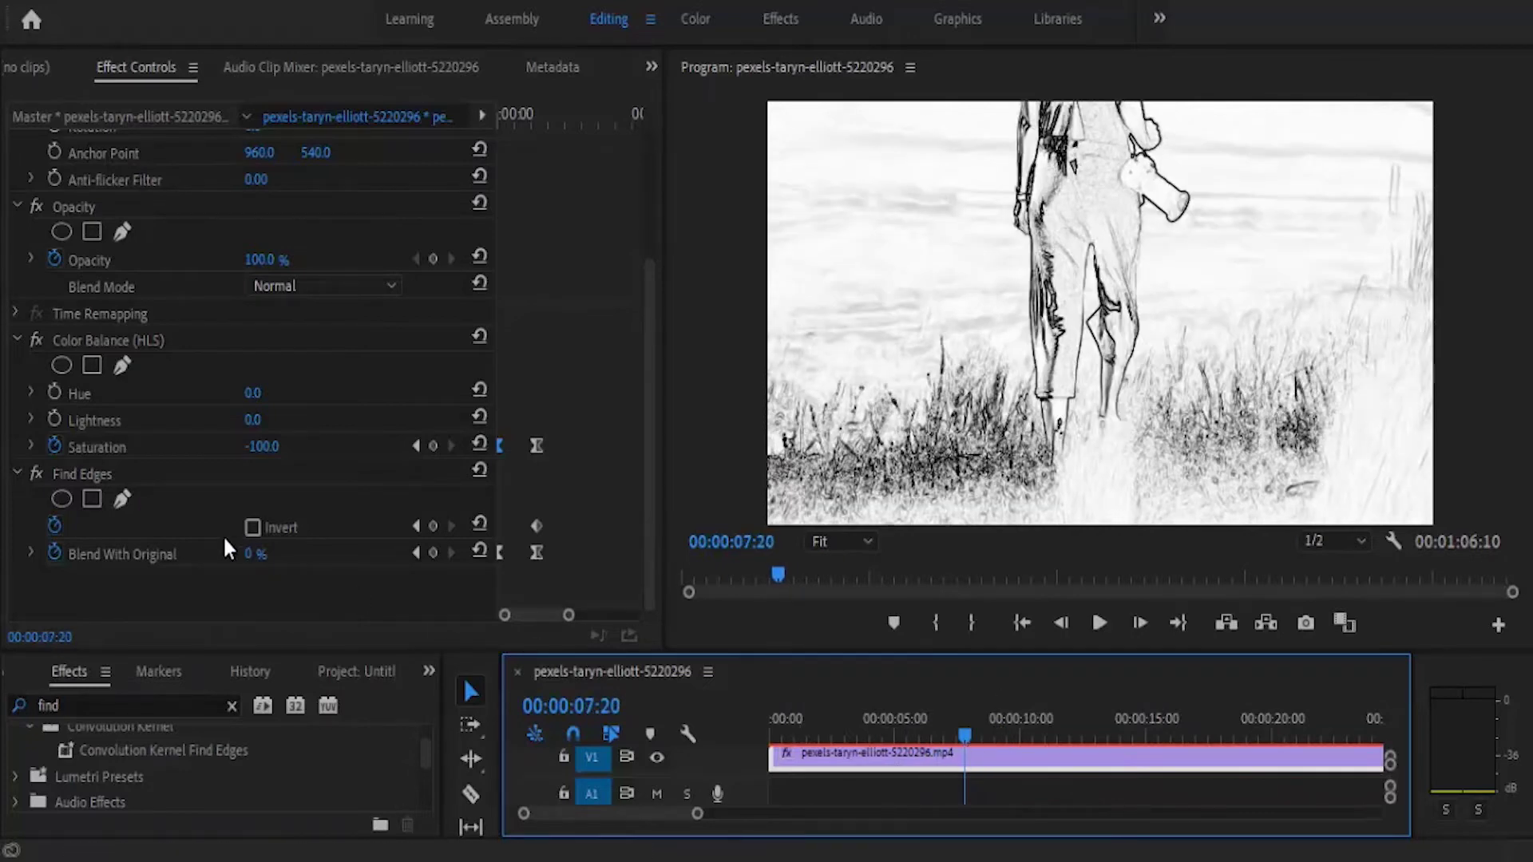
Enable Find Edges Invert and play back the white-on-black sketch.
{"action": "left_click", "coordinate": [252, 527]}
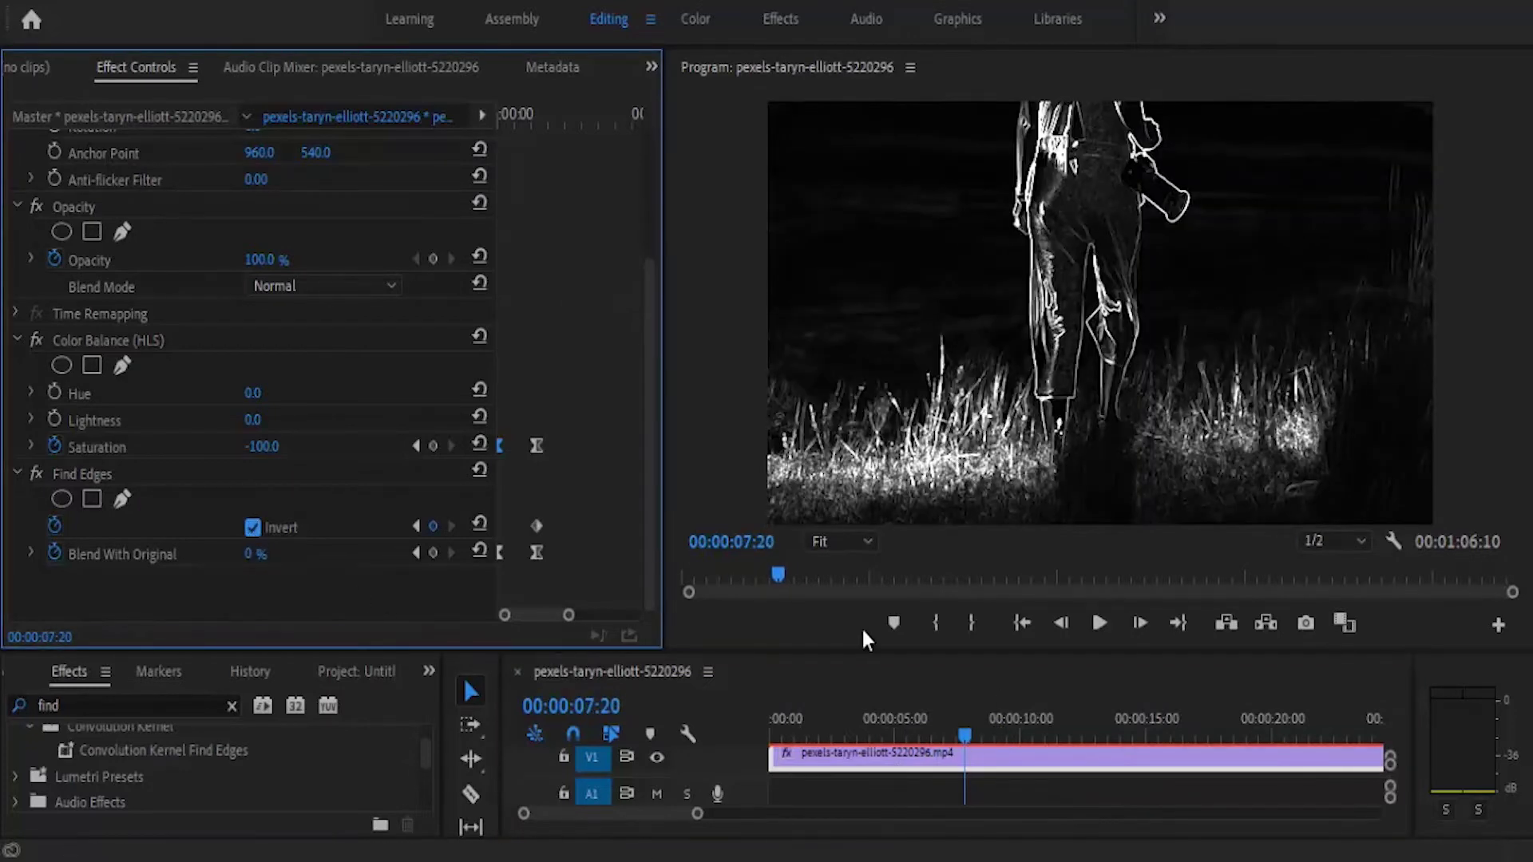
{"action": "left_click", "coordinate": [1098, 623]}
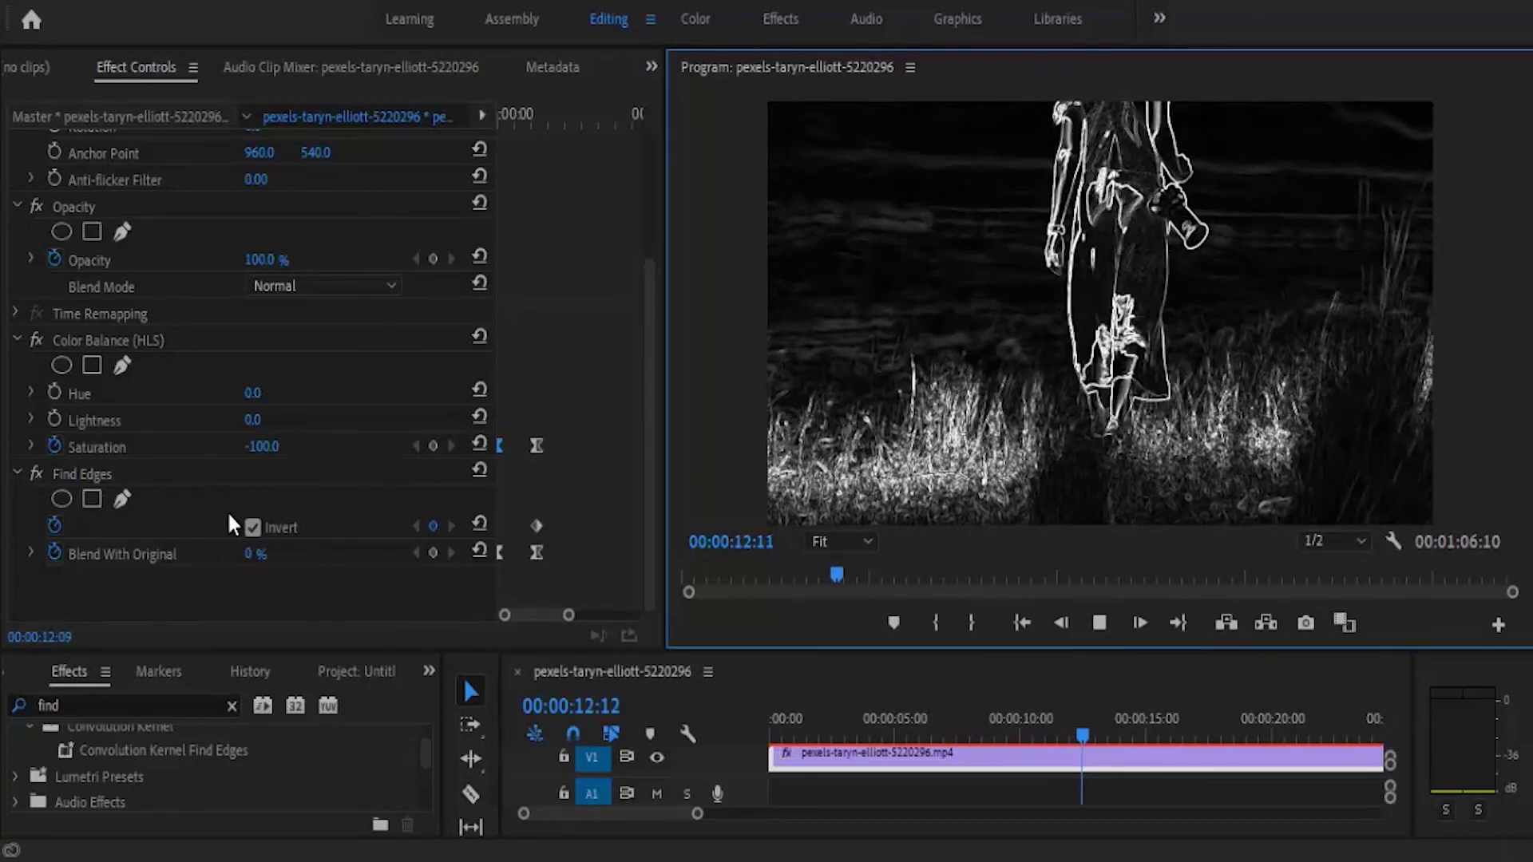
{"action": "left_click", "coordinate": [1110, 616]}
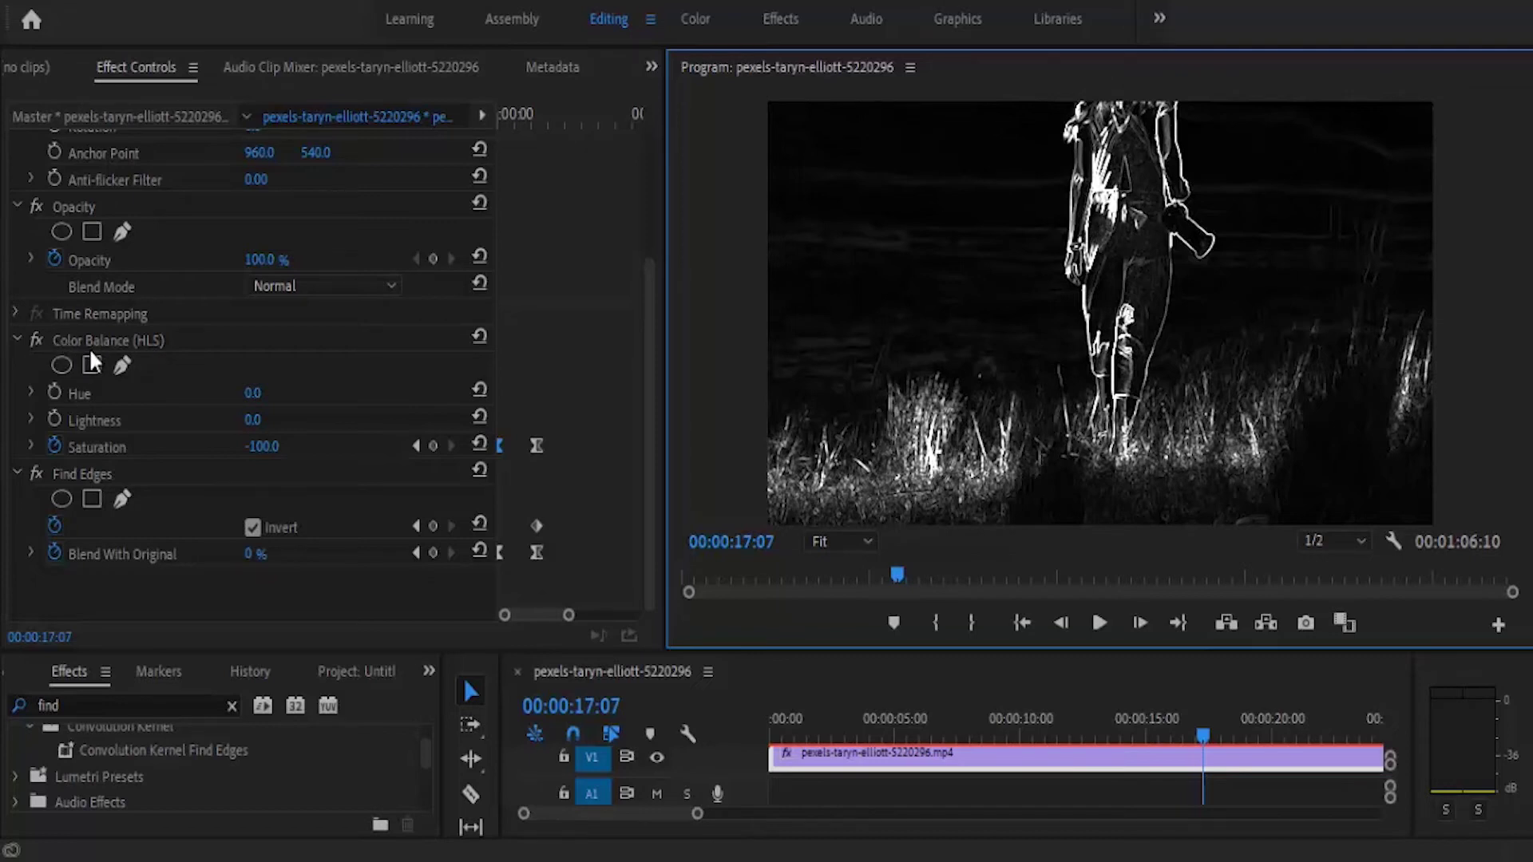
Disable Color Balance (HLS) and replay the clip from its In point.
{"action": "left_click", "coordinate": [36, 344]}
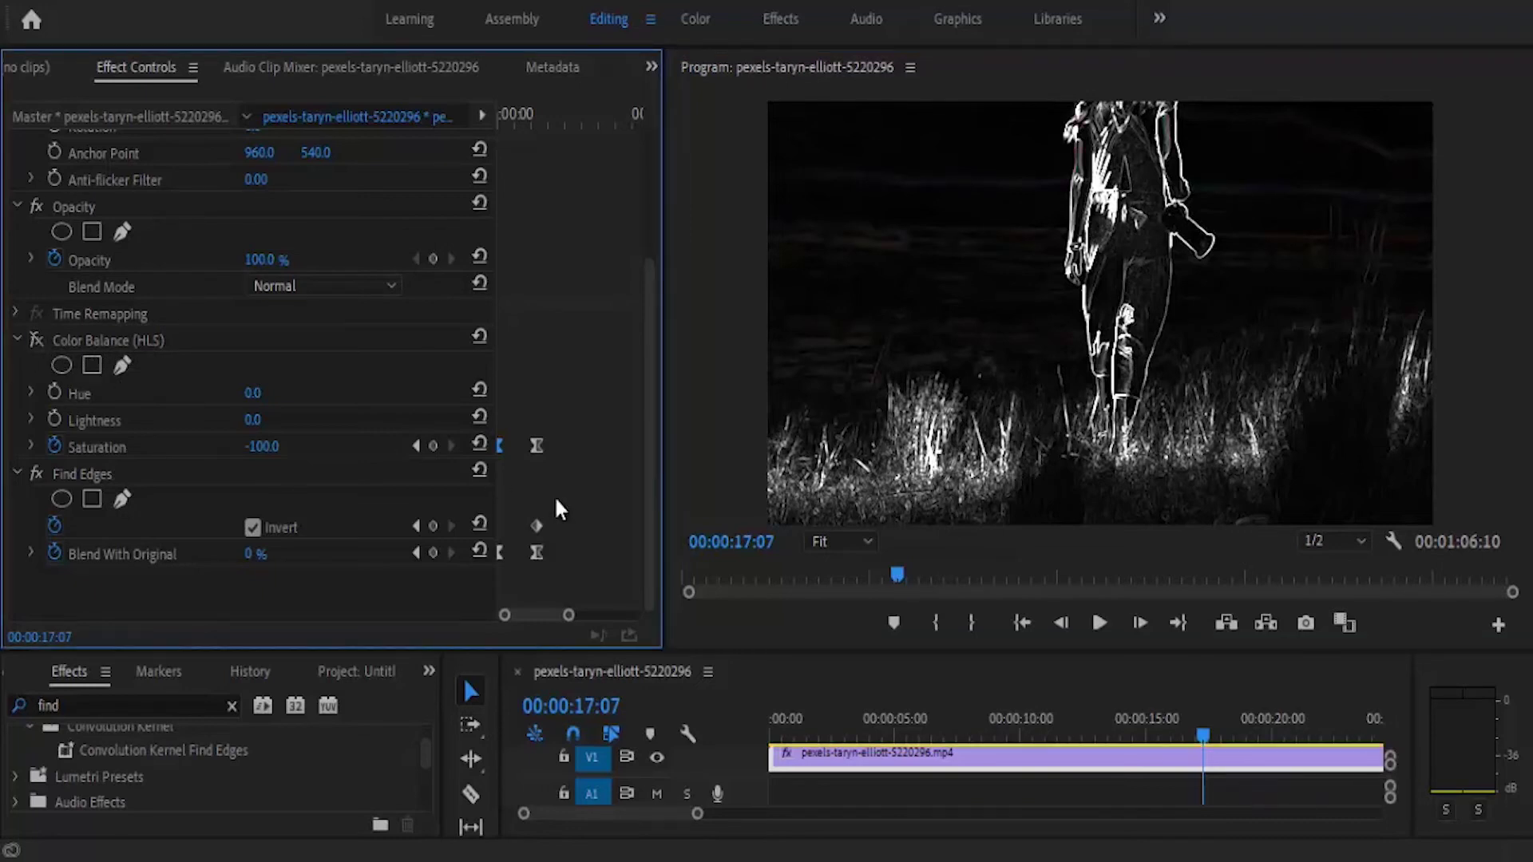
{"action": "left_click", "coordinate": [1022, 624]}
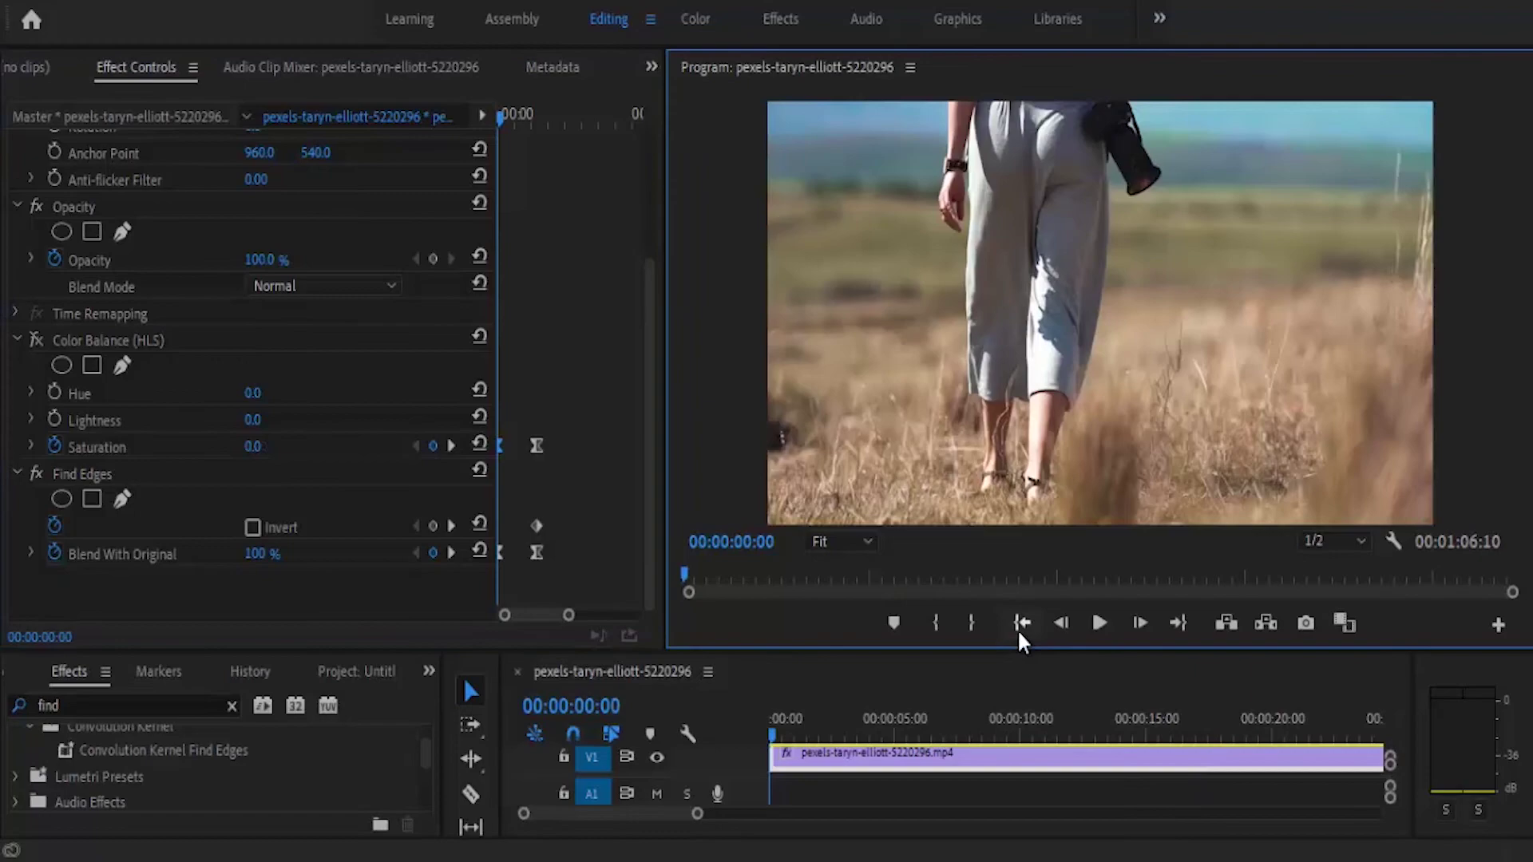
{"action": "left_click", "coordinate": [1098, 623]}
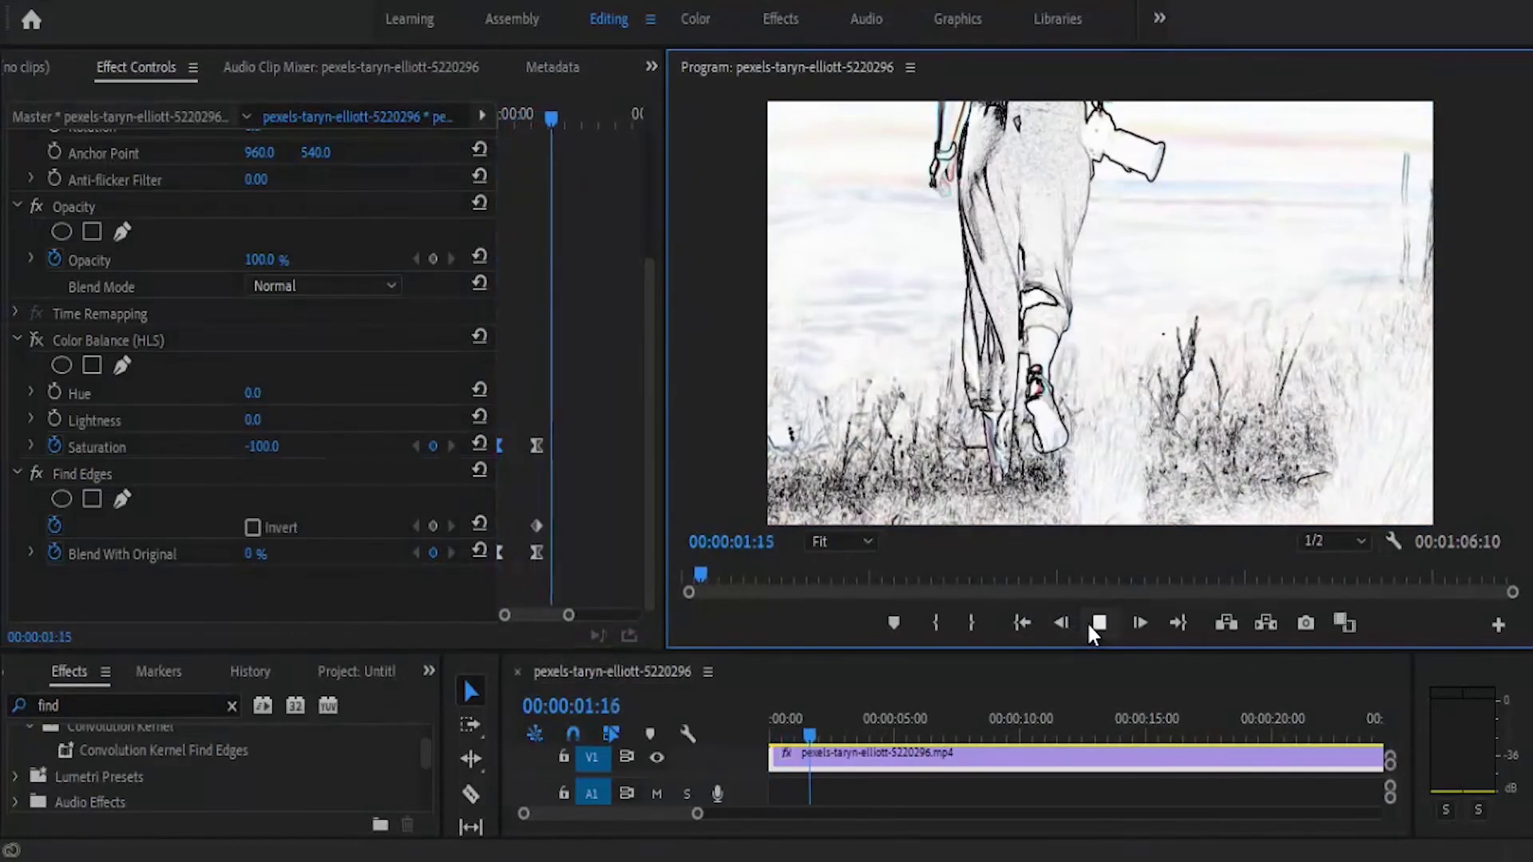